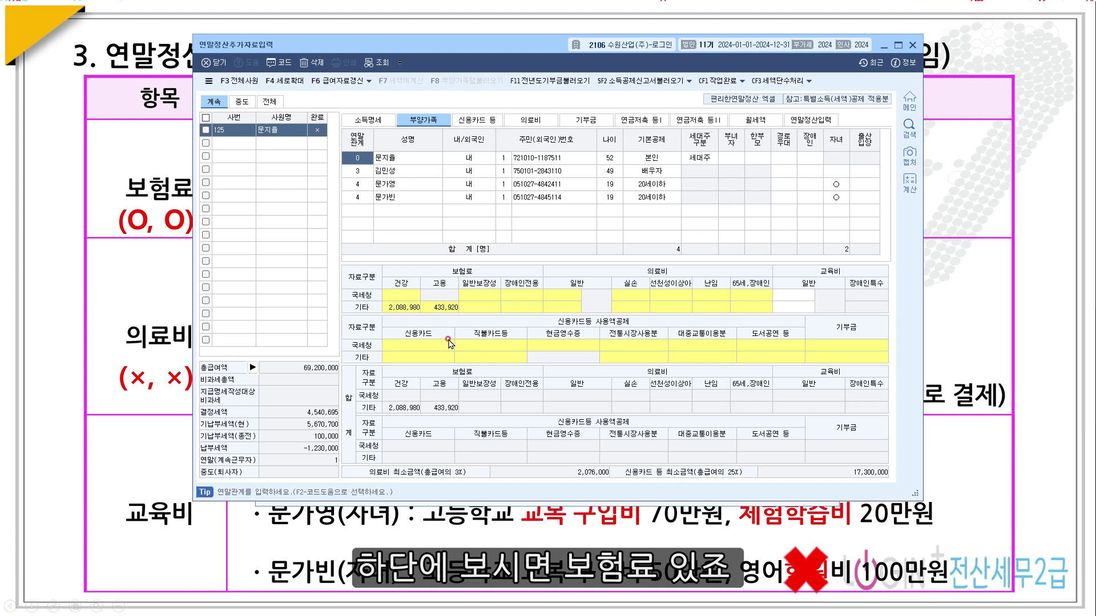
# - For the employee (본인), record 1,200,000 of 보장성보험-일반 premiums under 급여/기타 in the insurance deduction details
pyautogui.click(480, 296)
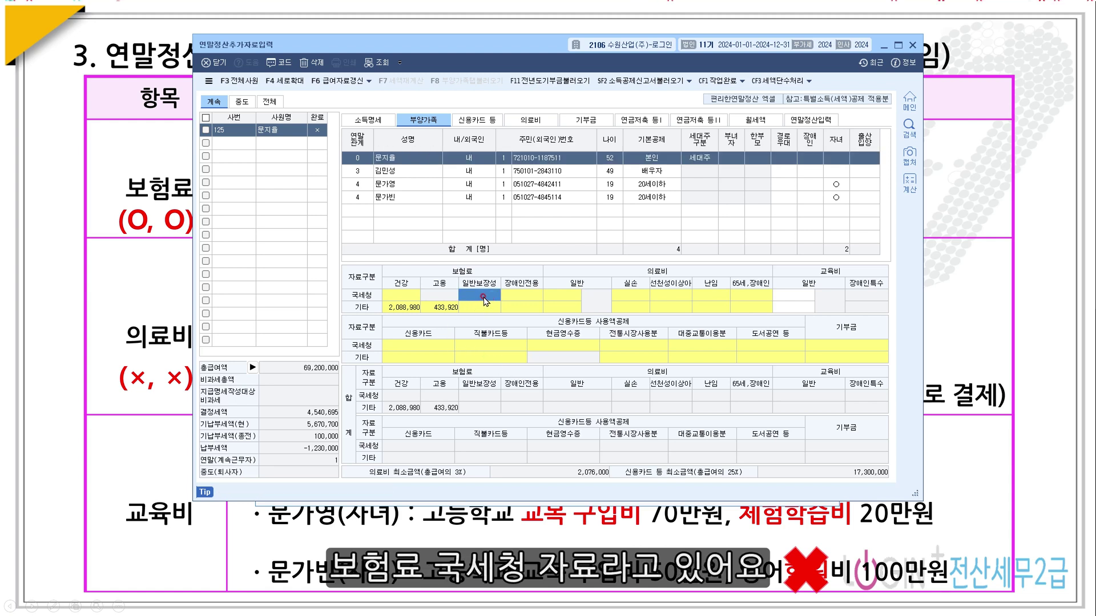
pyautogui.doubleClick(482, 297)
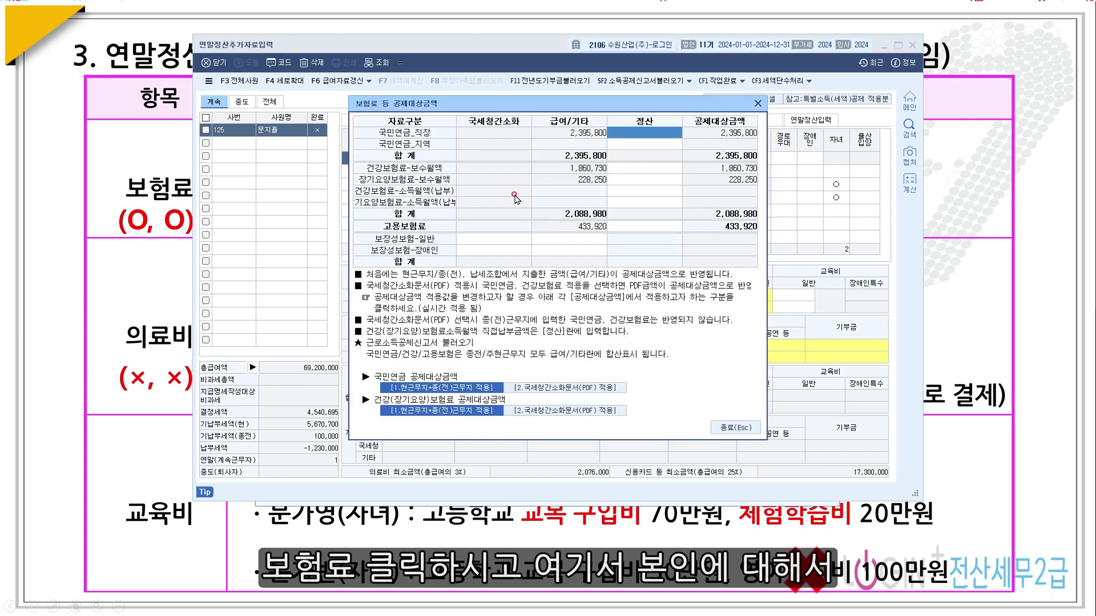
pyautogui.click(566, 240)
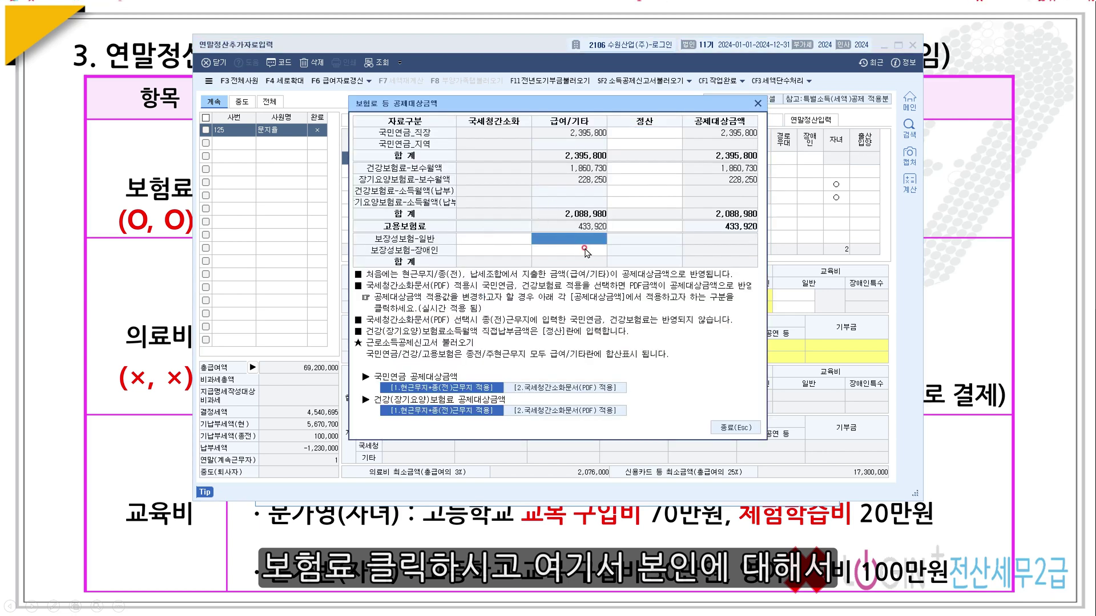
pyautogui.click(592, 244)
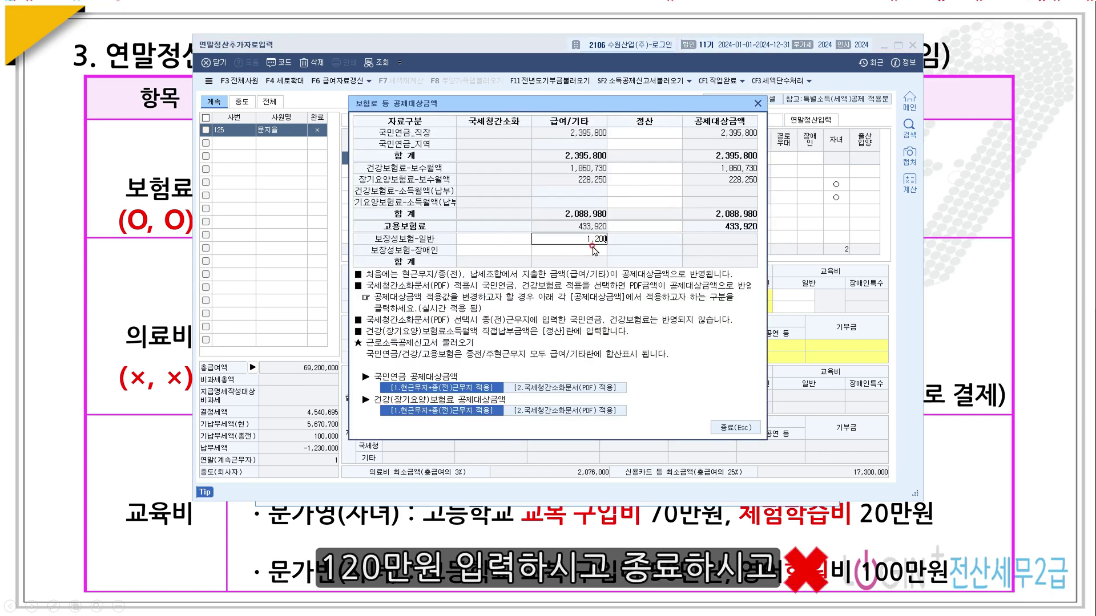
pyautogui.write('1200000')
pyautogui.press('Return')
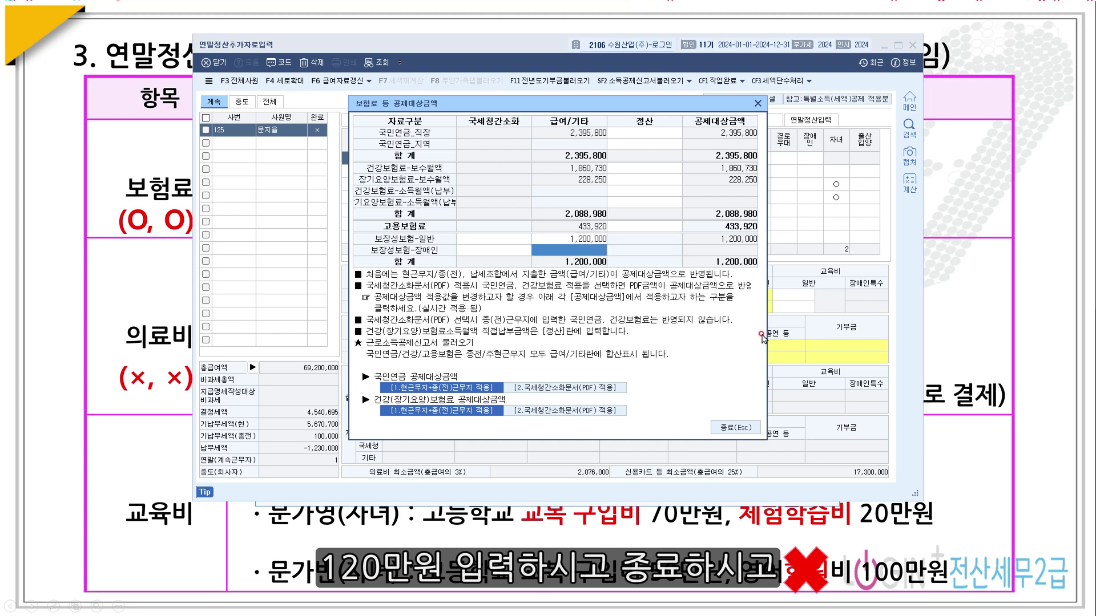
pyautogui.click(726, 431)
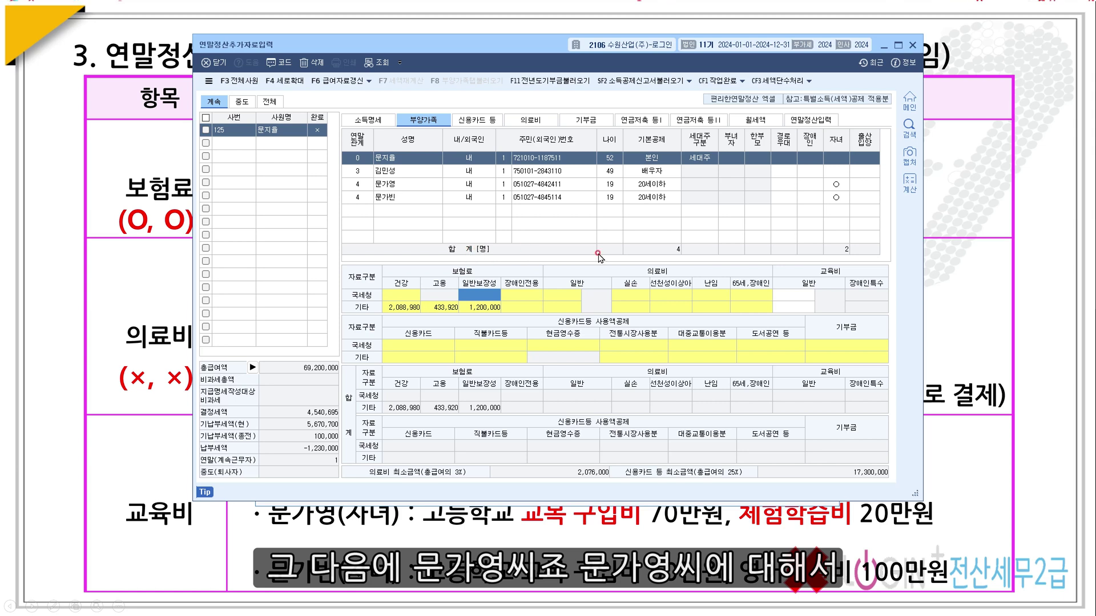
# - For the first listed child, record 500,000 of 보장성보험-일반 premiums under 국세청간소화 in the insurance deduction details
pyautogui.click(362, 183)
pyautogui.click(489, 297)
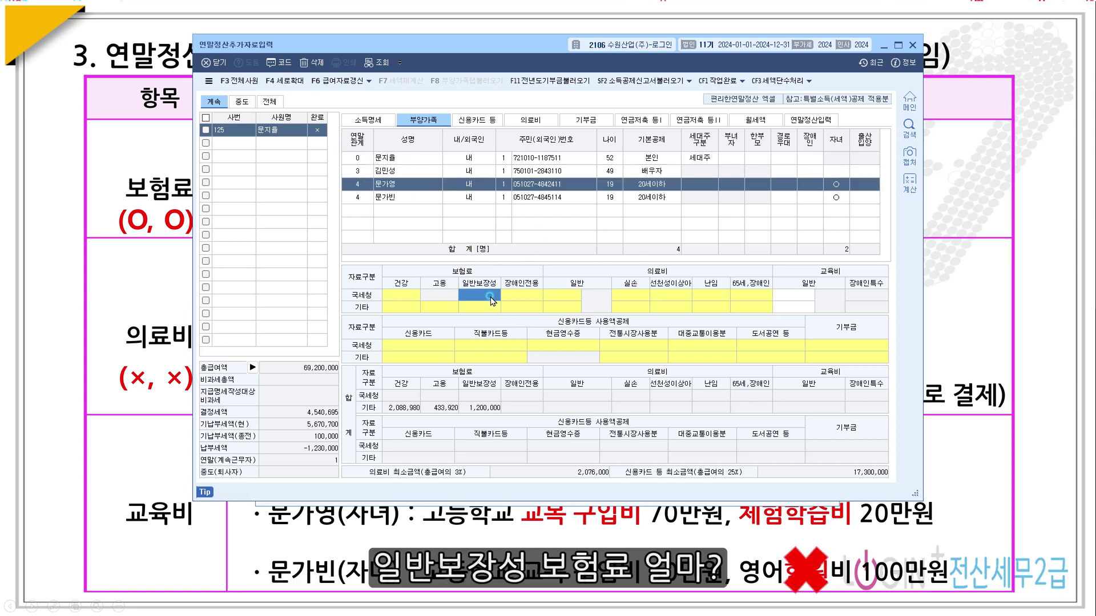
pyautogui.doubleClick(489, 297)
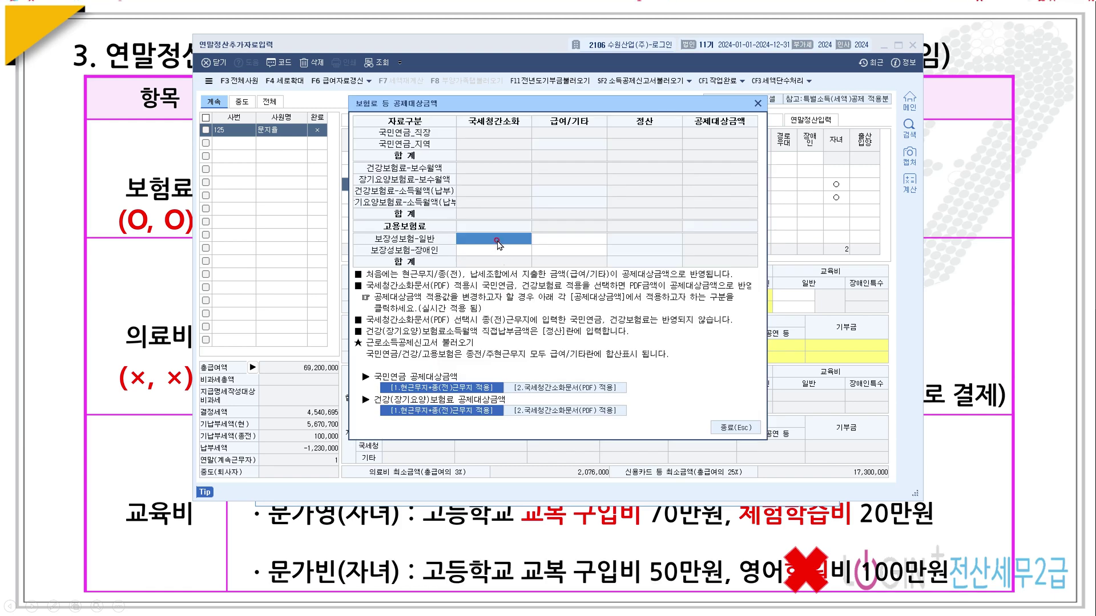
pyautogui.write('5000000')
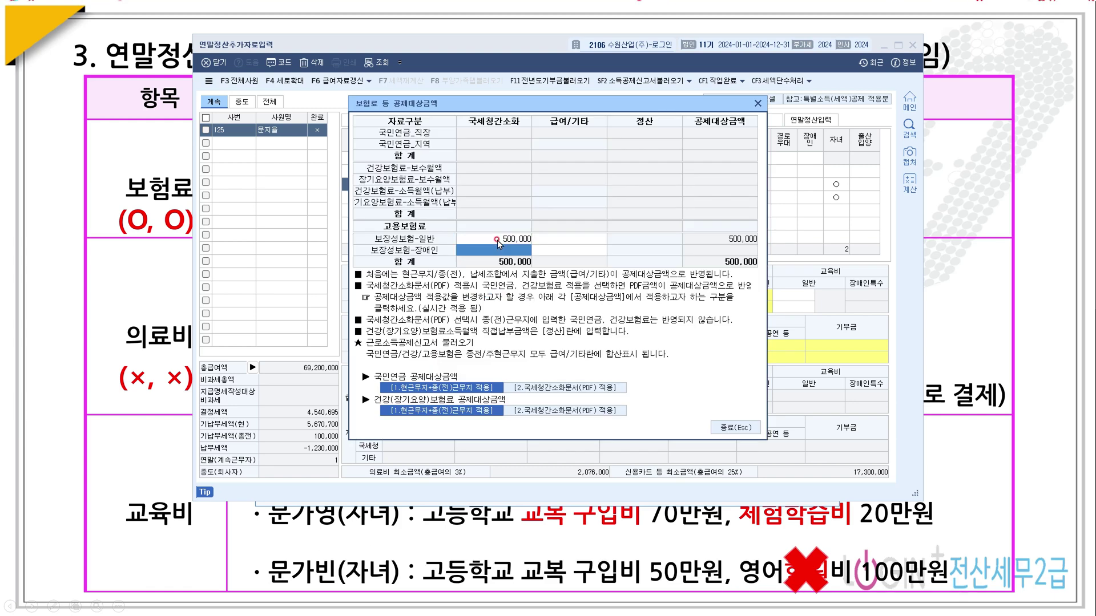
pyautogui.press('Return')
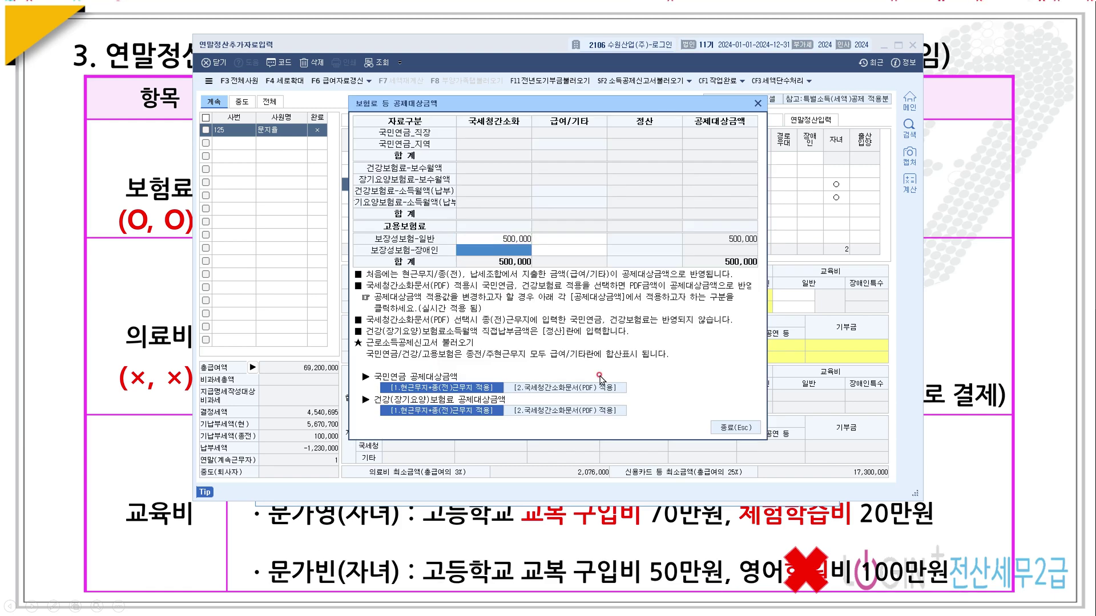
pyautogui.click(734, 428)
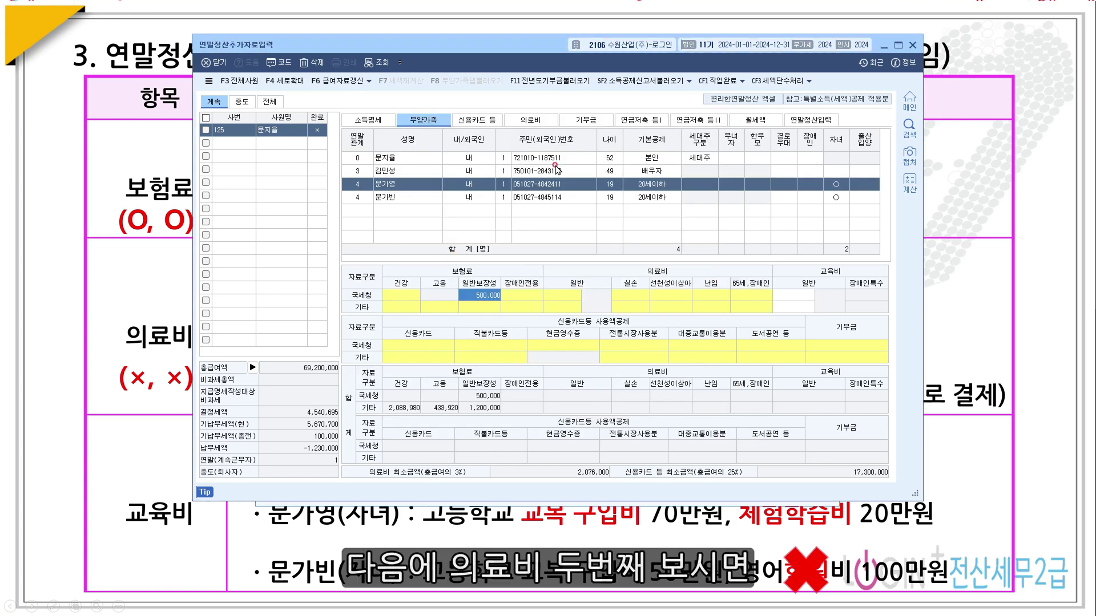
# - Add the spouse (배우자) to the 의료비 statement with evidence code 1.국세청장
pyautogui.click(532, 121)
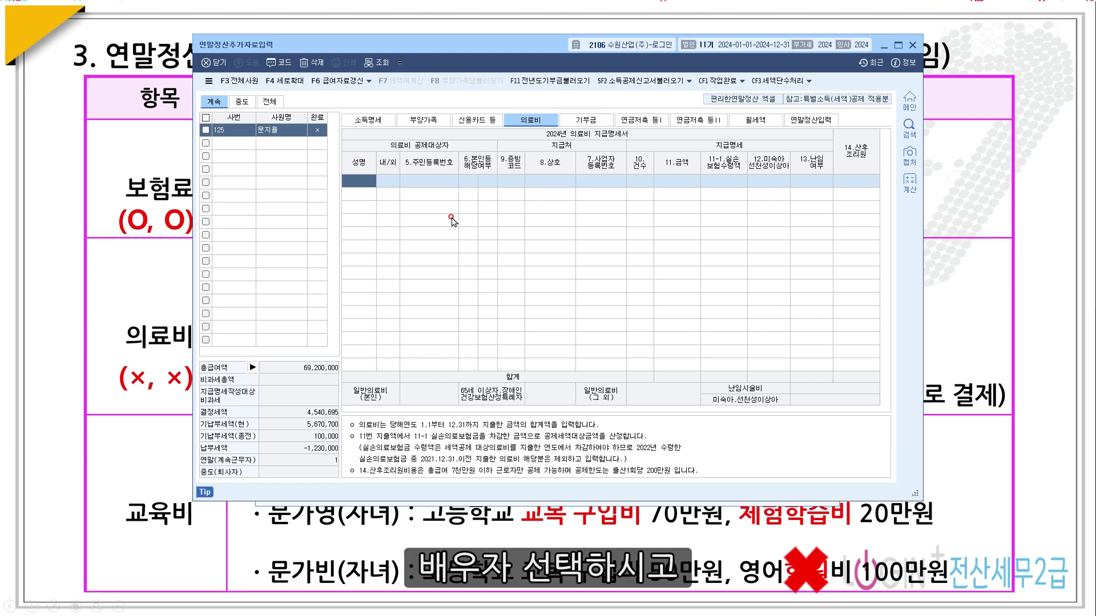
pyautogui.press('F2')
pyautogui.press('Down')
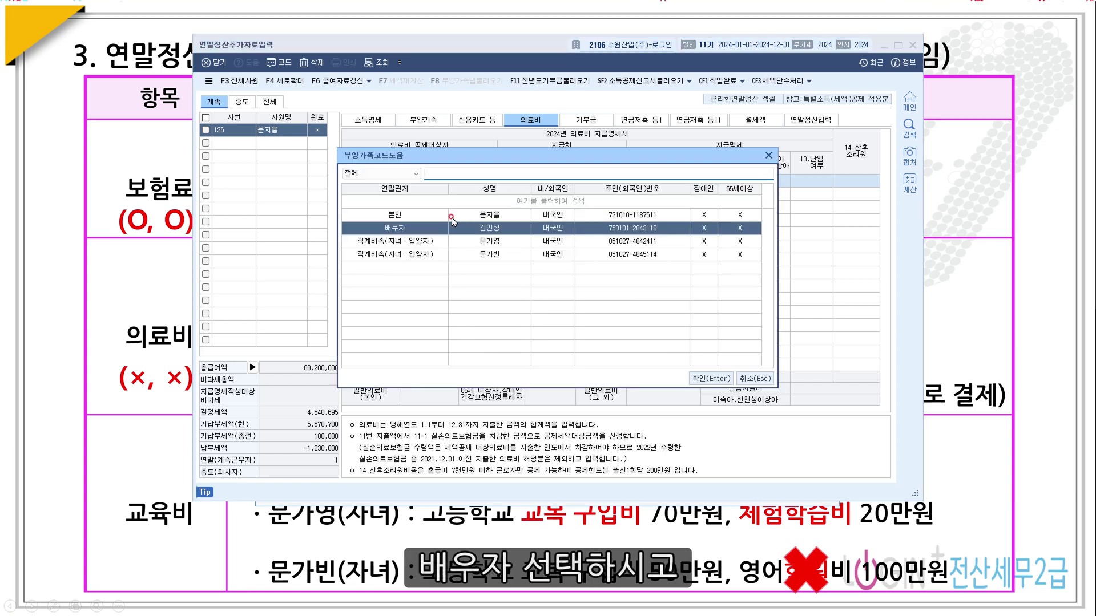
pyautogui.press('Return')
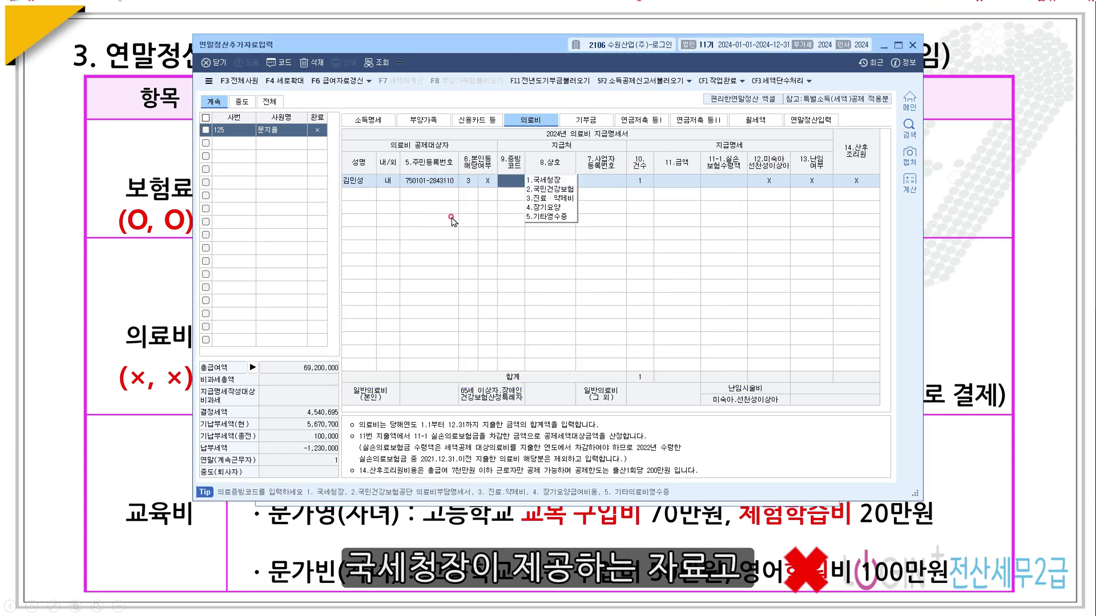
pyautogui.write('1')
pyautogui.press('Return')
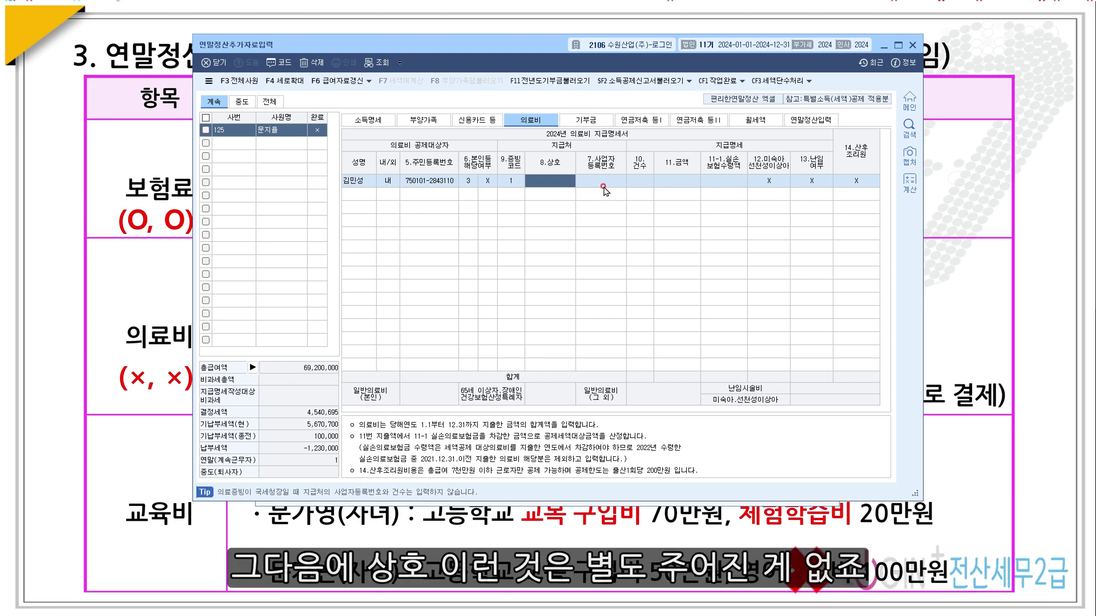
# - Set the spouse's medical expense amount to 2,000,000 and the 실손보험수령액 to 500,000, leaving the payee details blank
pyautogui.press('Return')
pyautogui.press('Return')
pyautogui.press('Return')
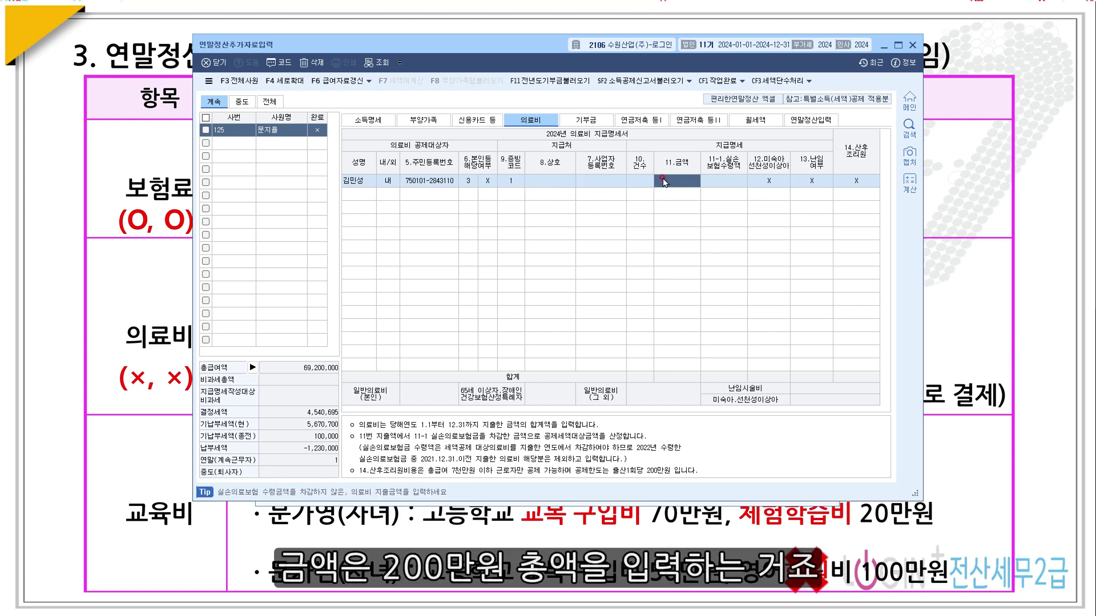
pyautogui.write('2,')
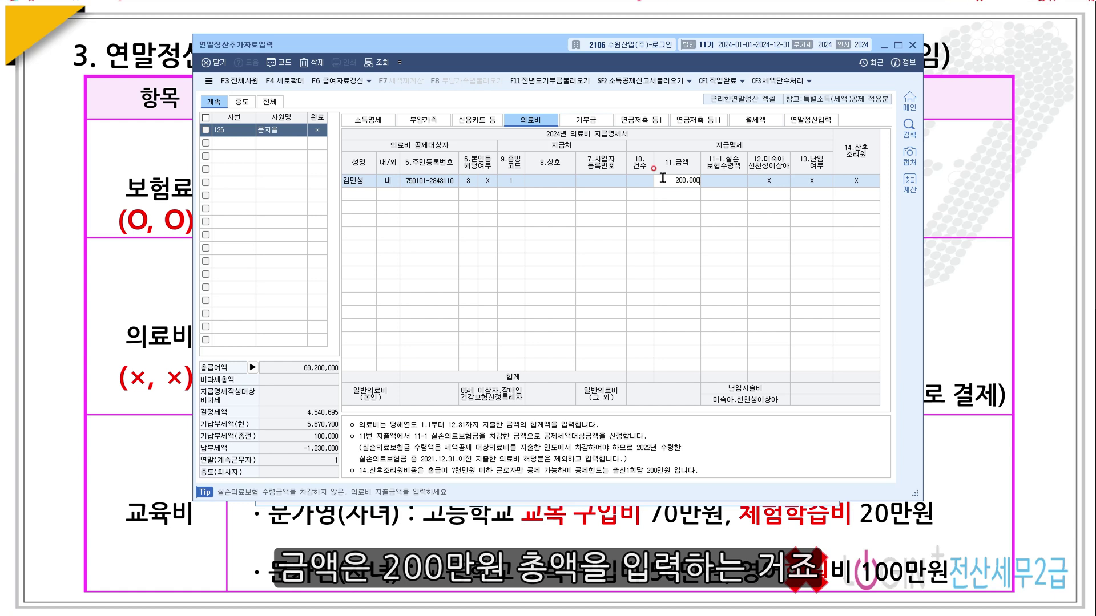
pyautogui.write('000,000')
pyautogui.press('Return')
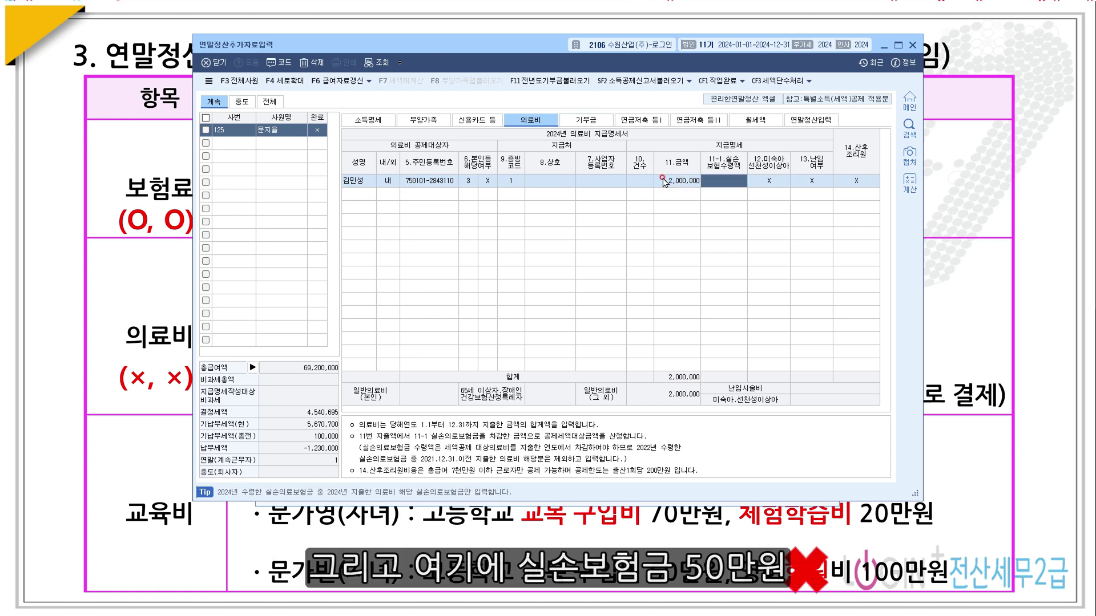
pyautogui.write('5')
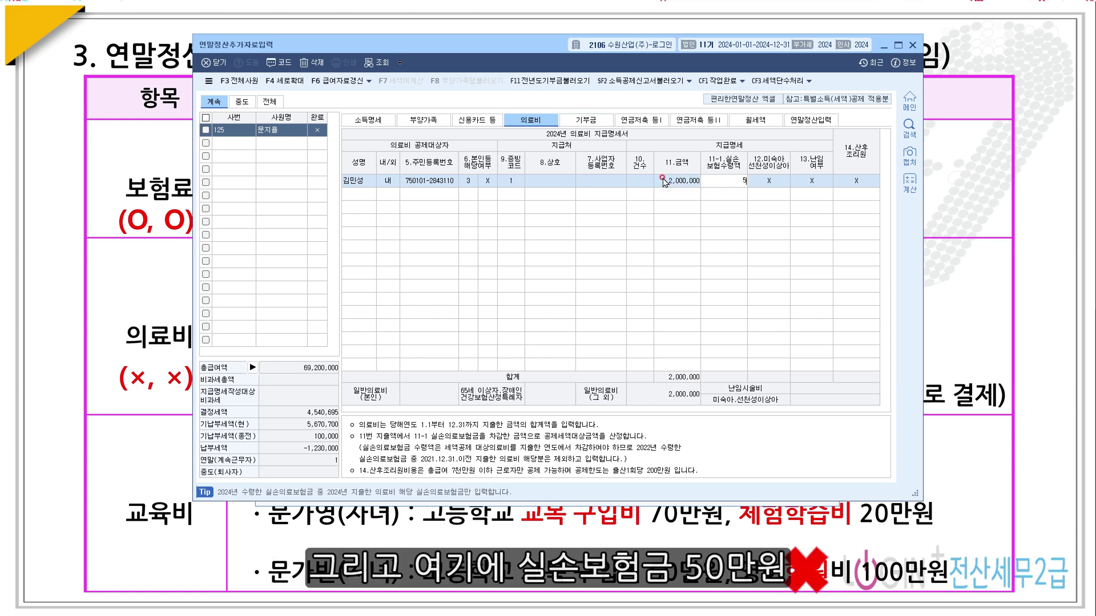
pyautogui.write('00,000')
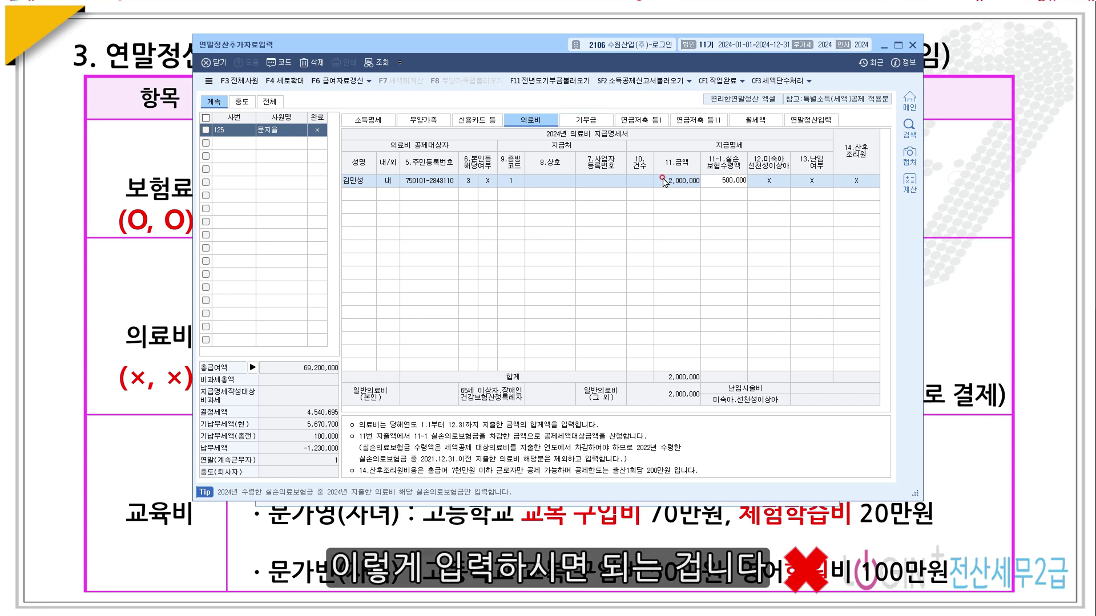
pyautogui.press('Return')
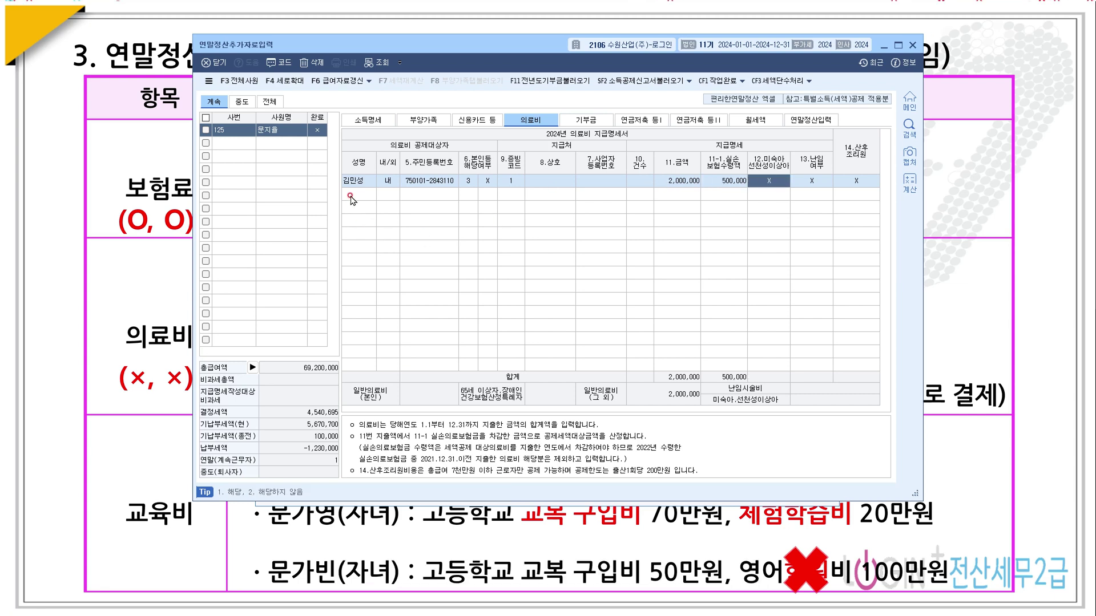
# - Add the second listed child to the next row of the medical expense statement with evidence code 1.국세청장
pyautogui.click(351, 195)
pyautogui.press('F2')
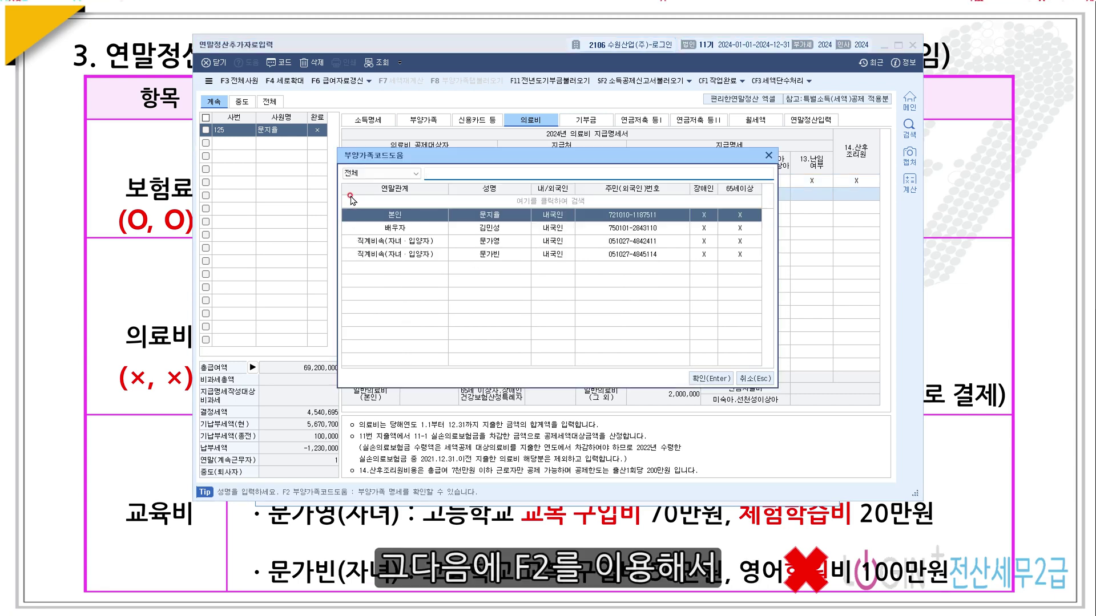
pyautogui.press('Down')
pyautogui.press('Down')
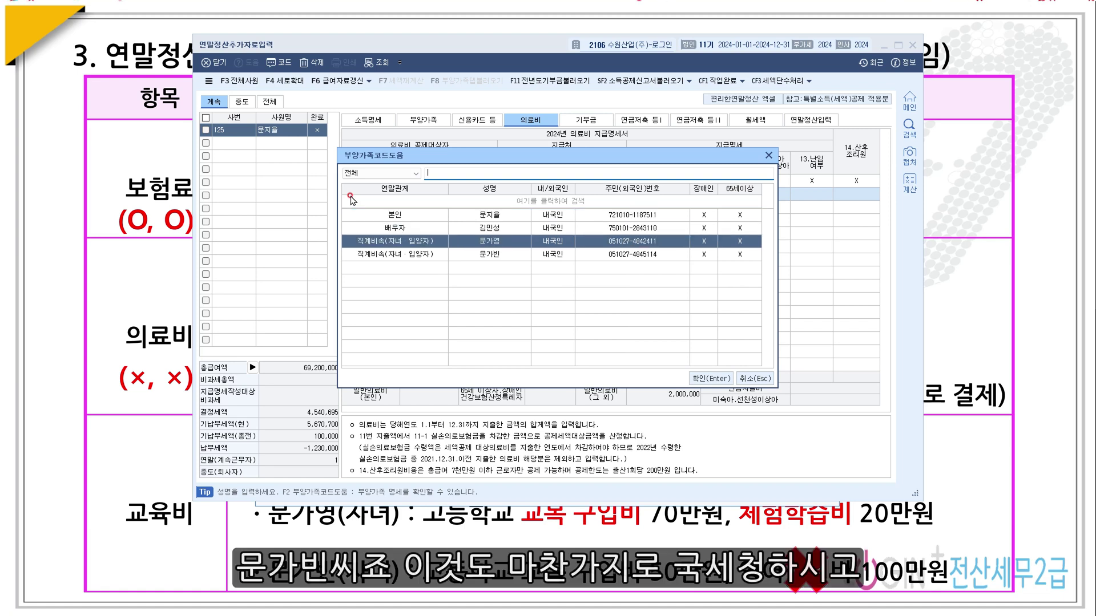
pyautogui.press('Down')
pyautogui.press('Return')
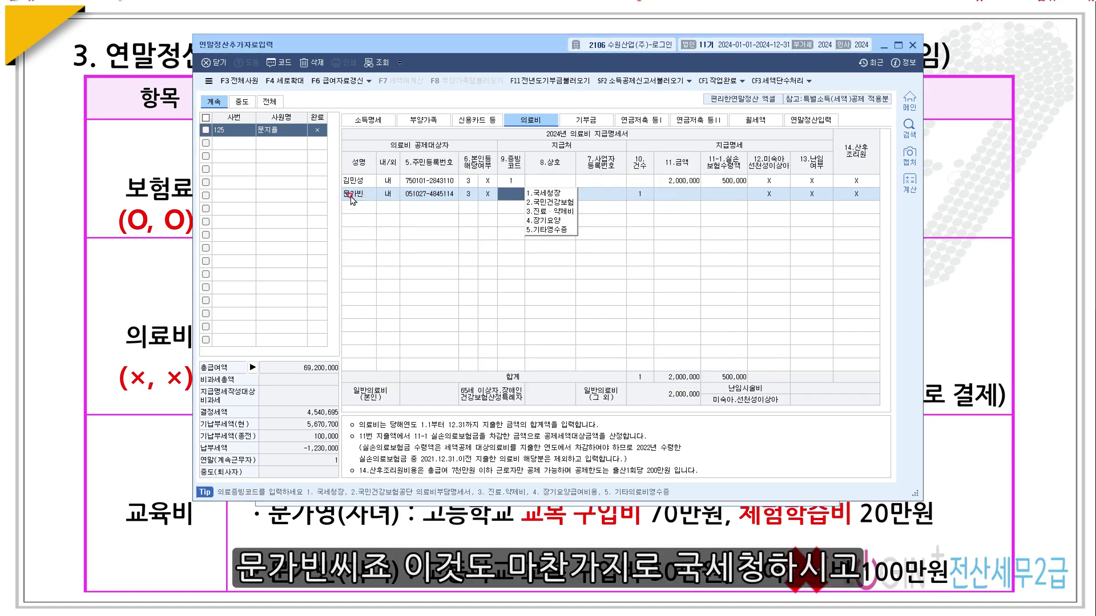
pyautogui.write('1')
pyautogui.press('Return')
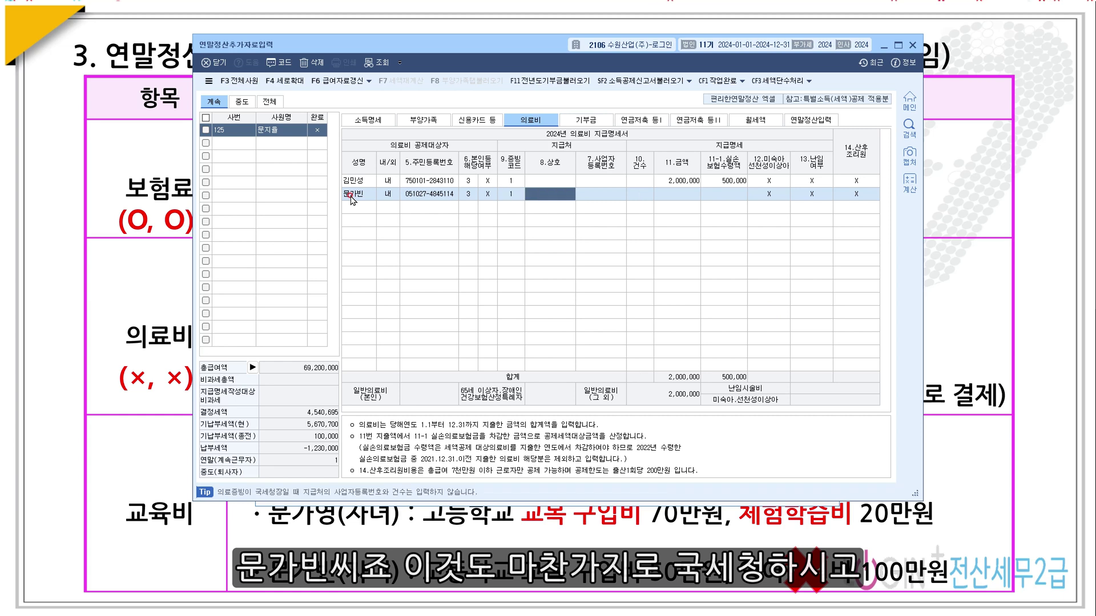
# - Set the second child's medical expense amount to 500,000, leaving the payee details blank
pyautogui.press('Return')
pyautogui.press('Return')
pyautogui.press('Return')
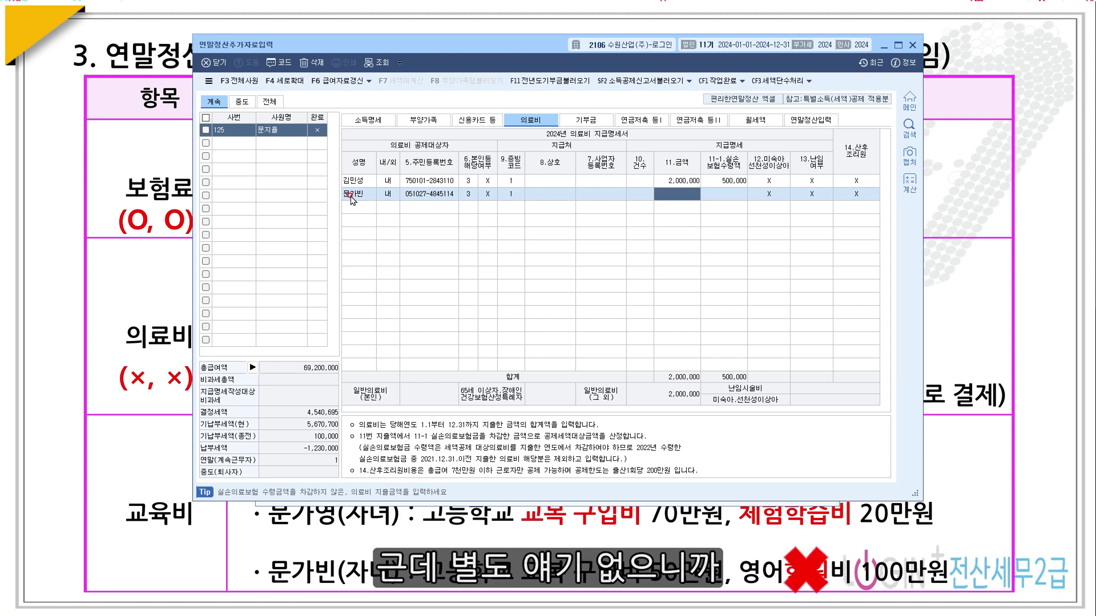
pyautogui.press('Return')
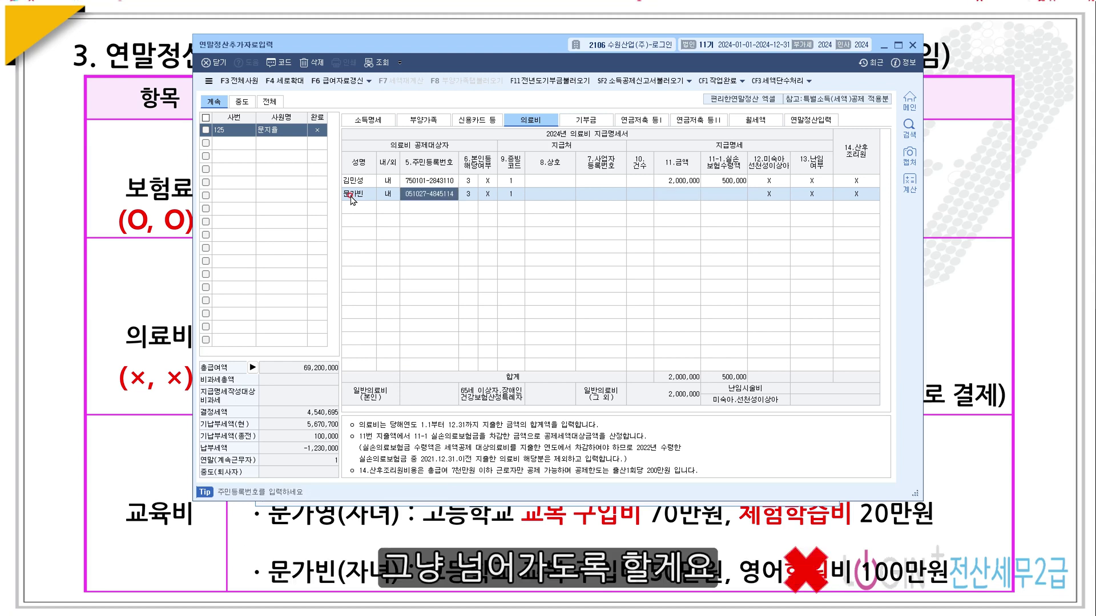
pyautogui.press('Return')
pyautogui.press('Return')
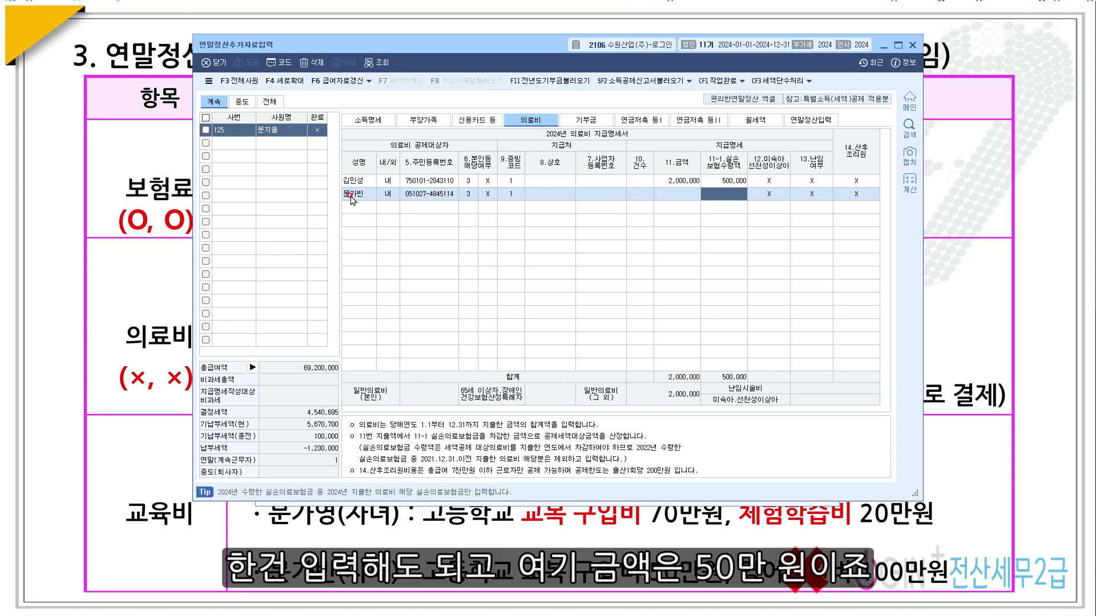
pyautogui.press('Left')
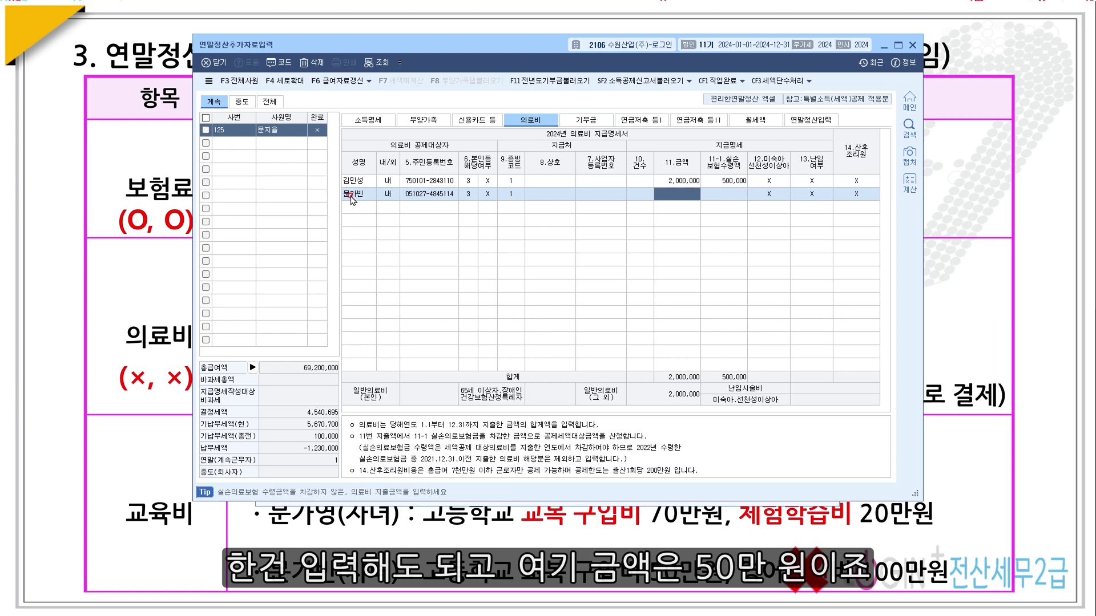
pyautogui.write('500')
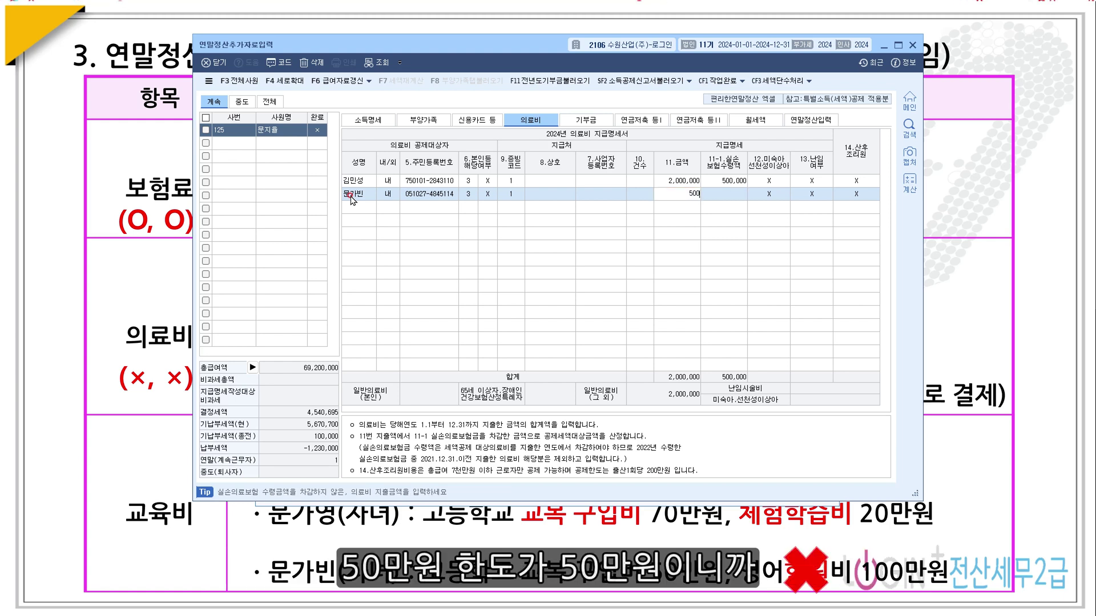
pyautogui.press('Return')
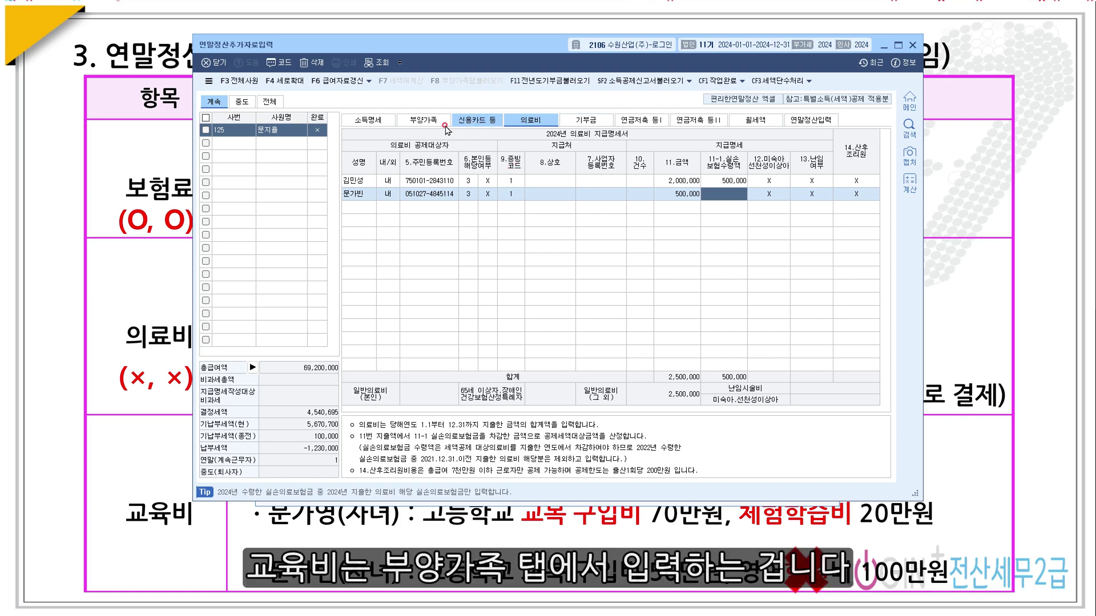
# - In the 부양가족 data, enter 10,000,000 as the employee's own general education expense in the 국세청 row
pyautogui.click(429, 123)
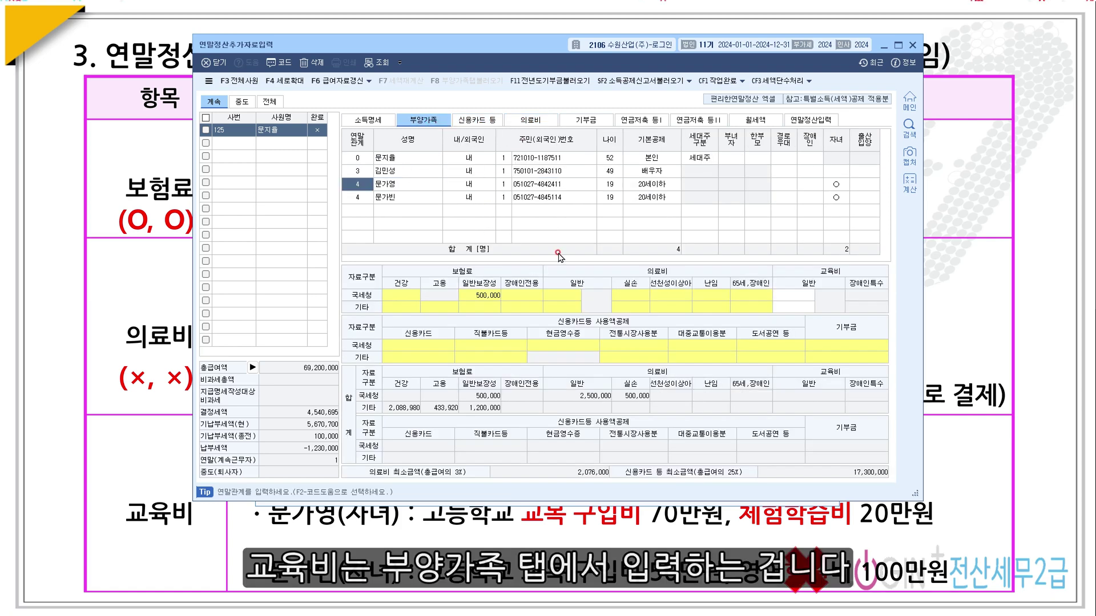
pyautogui.click(366, 160)
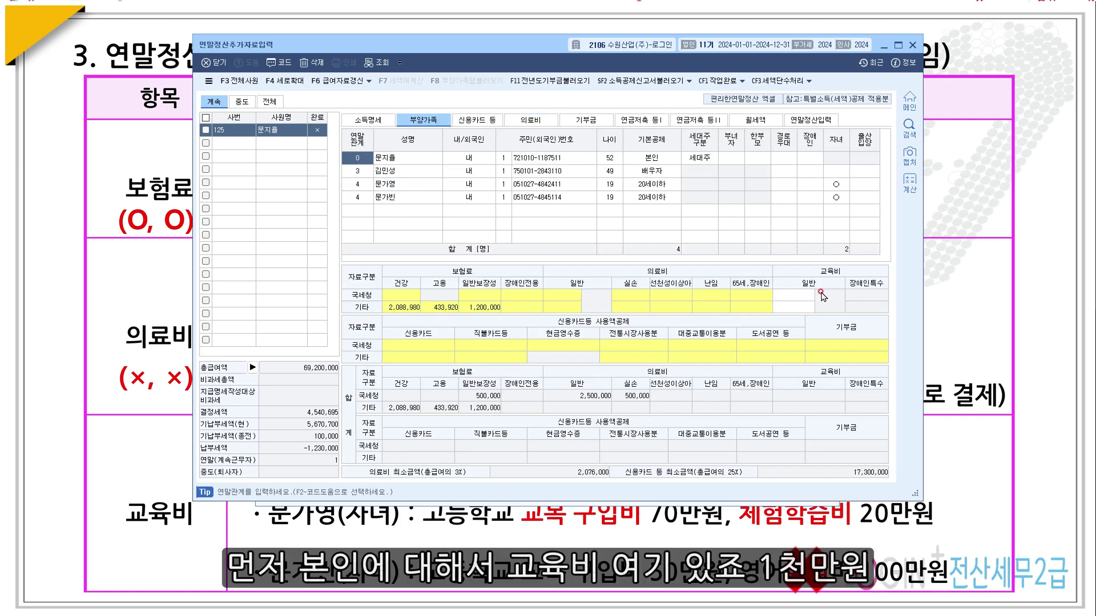
pyautogui.click(801, 294)
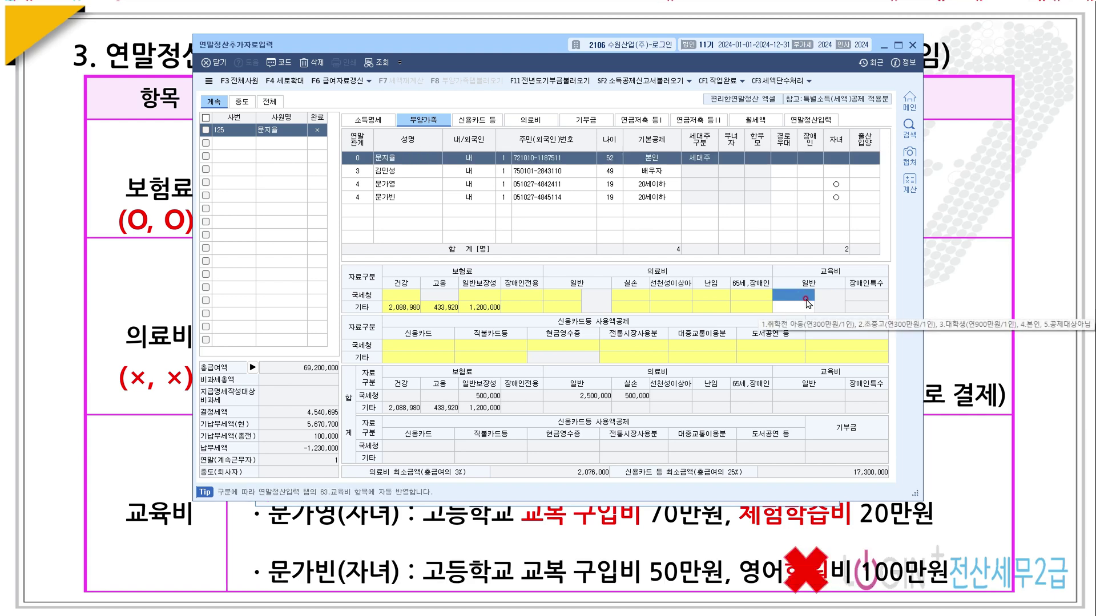
pyautogui.write('10,000,000')
pyautogui.press('Return')
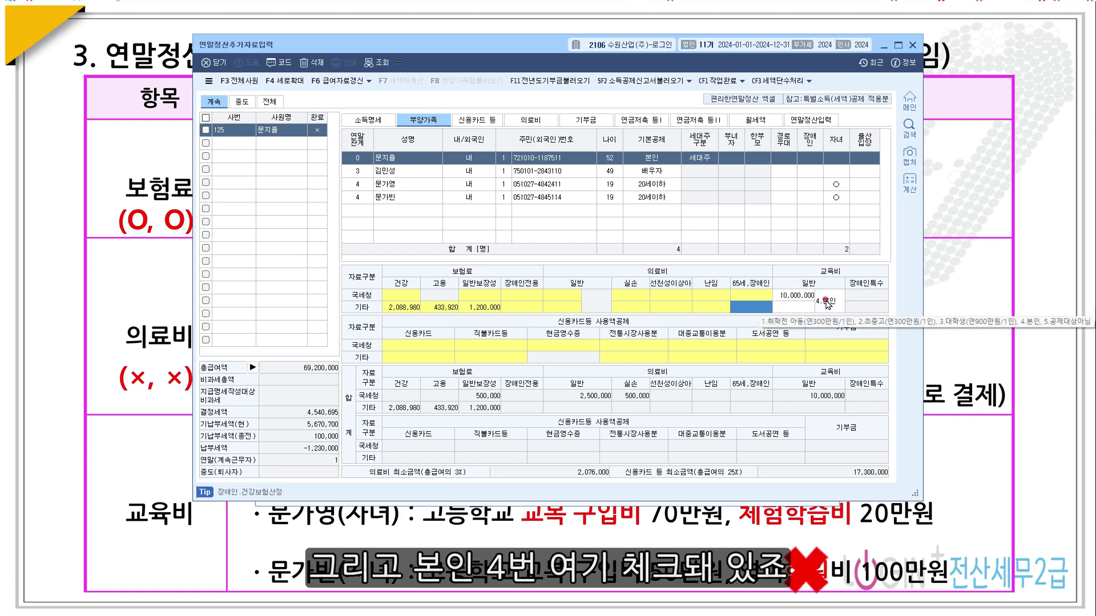
# - Enter 700,000 as the first listed child's general education expense in the 국세청 row, with category 2.초중고
pyautogui.click(828, 302)
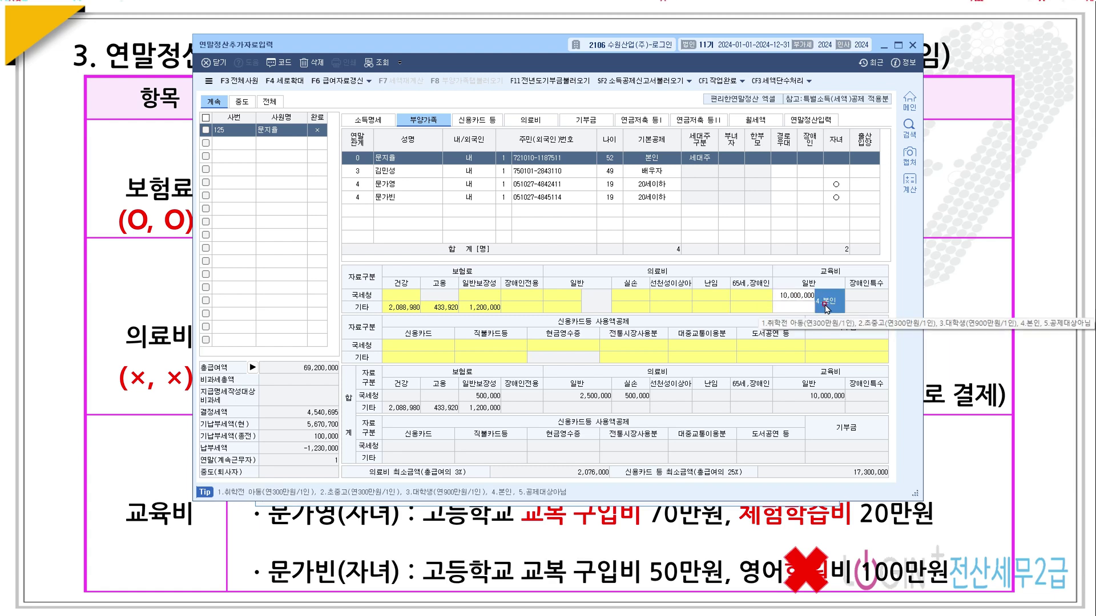
pyautogui.click(359, 185)
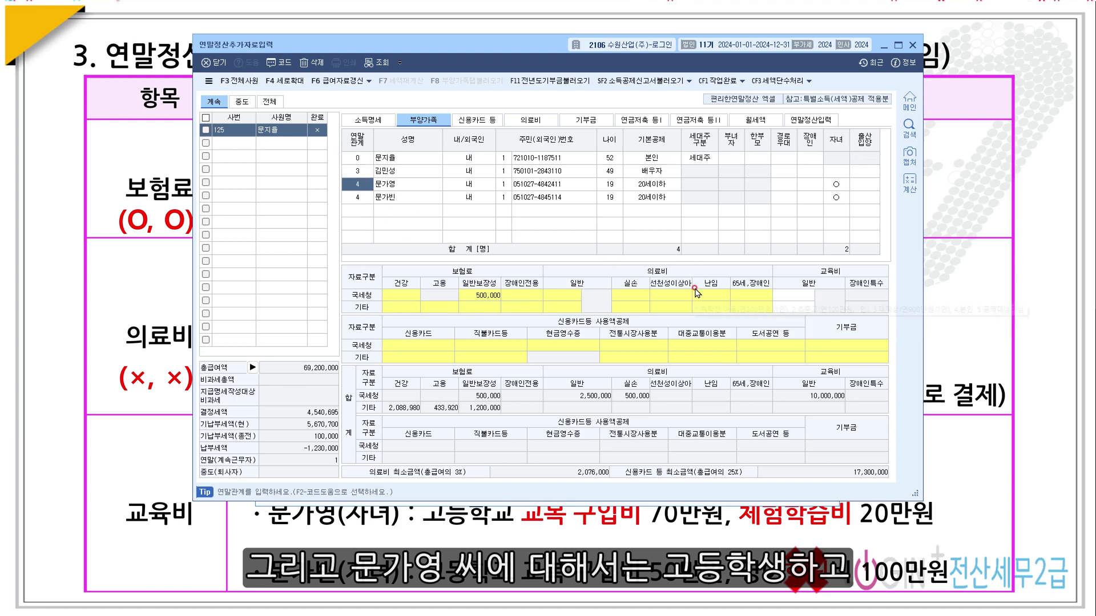
pyautogui.click(796, 298)
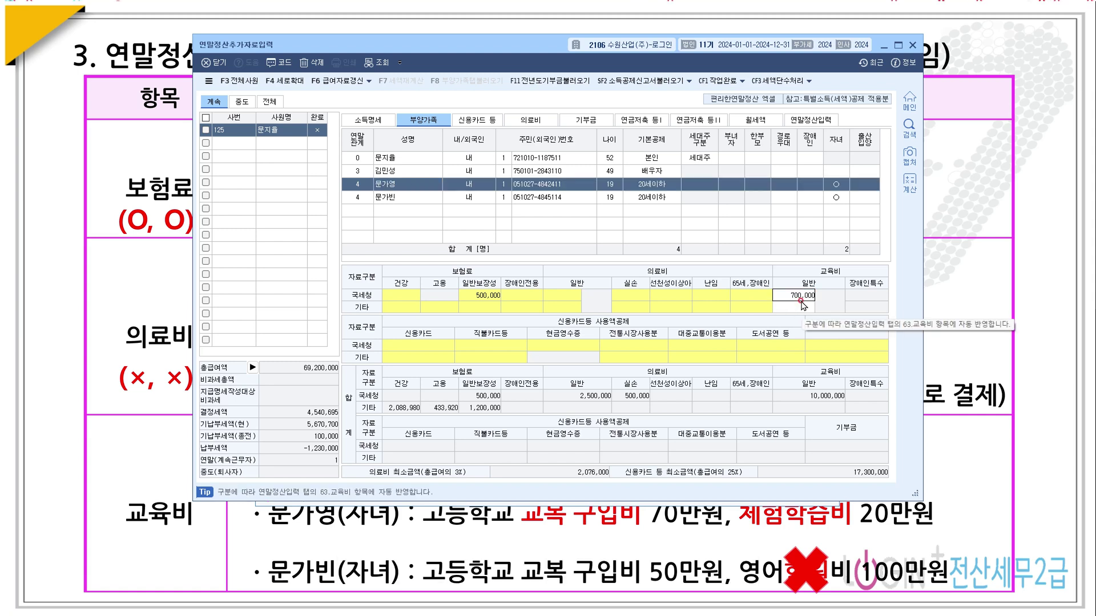
pyautogui.write('700000')
pyautogui.press('Return')
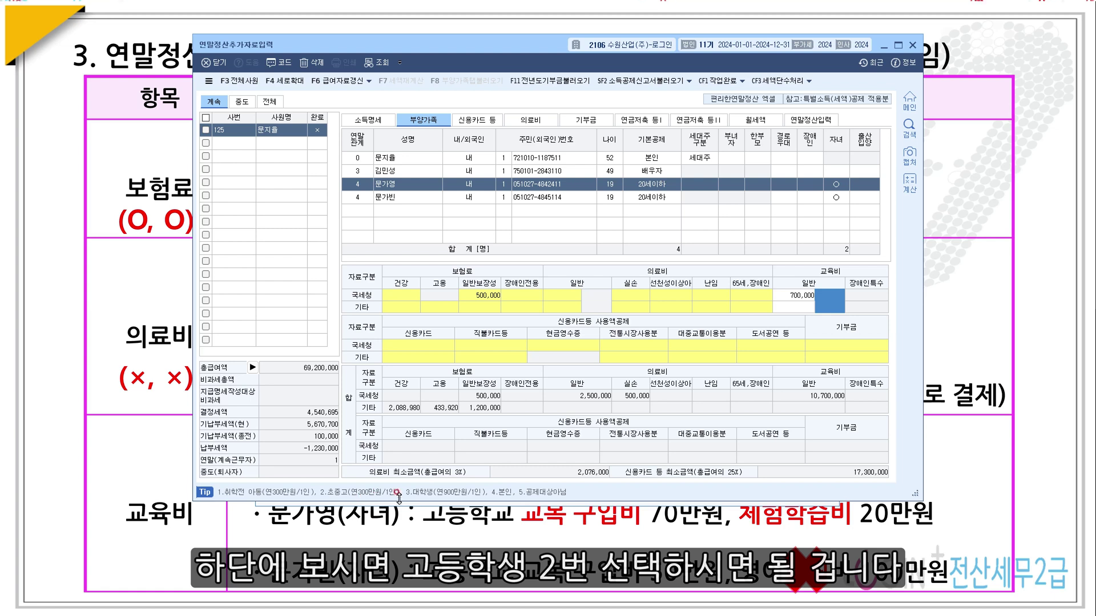
pyautogui.write('2')
pyautogui.press('Return')
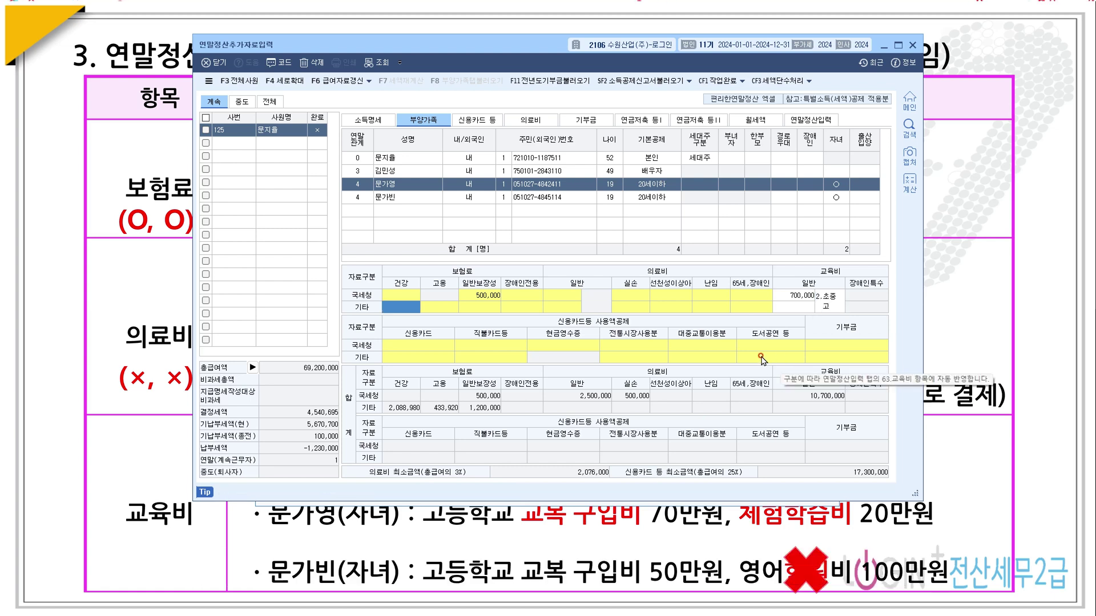
# - Enter 500,000 as the second listed child's general education expense in the 국세청 row, with category 2.초중고
pyautogui.click(365, 198)
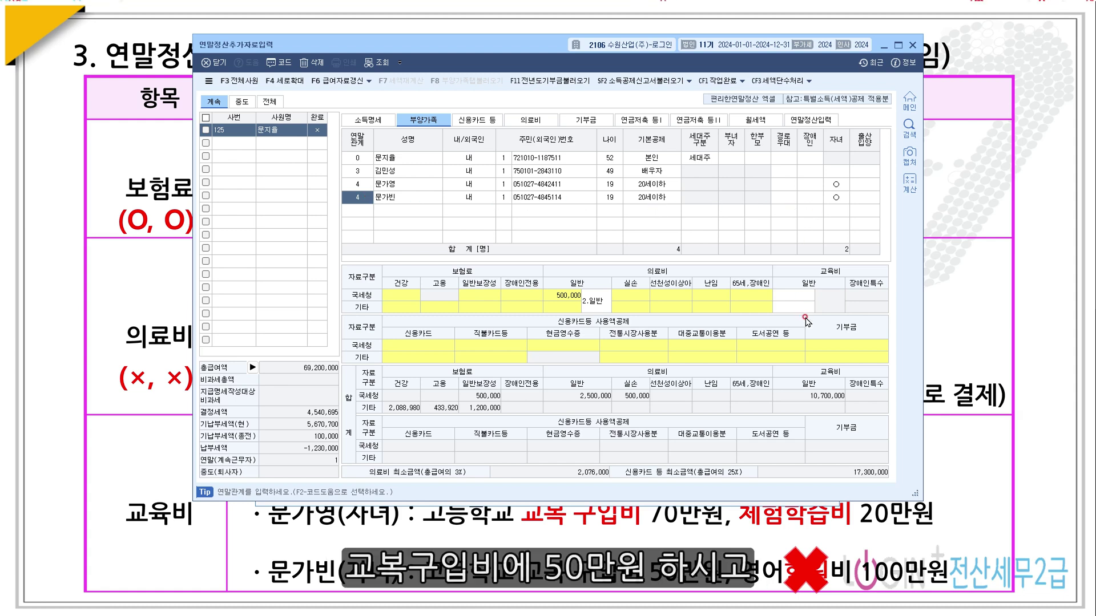
pyautogui.click(797, 296)
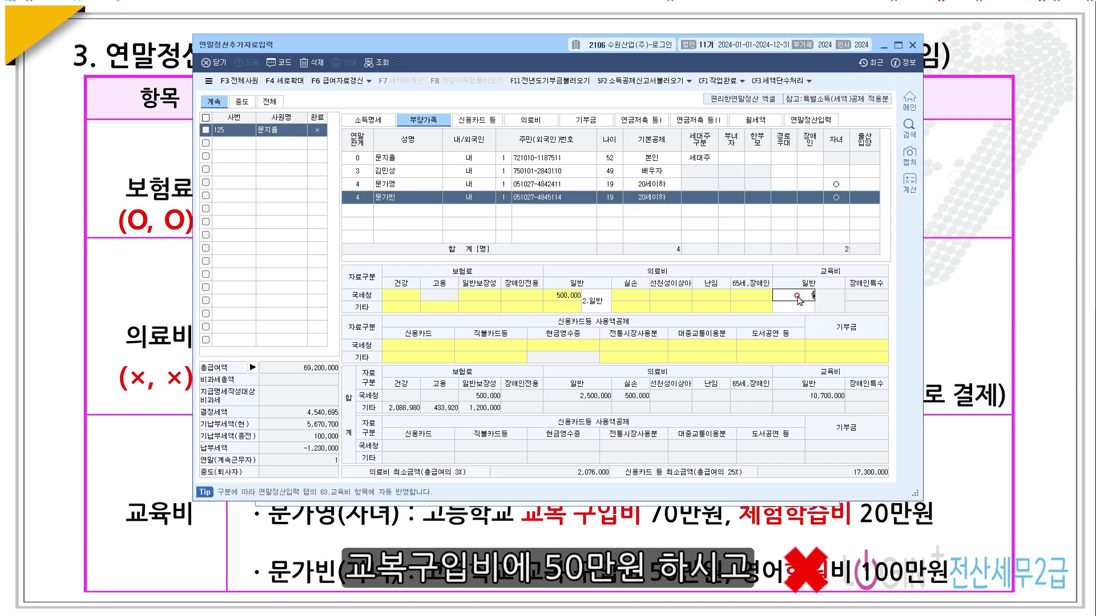
pyautogui.write('5000000')
pyautogui.press('Return')
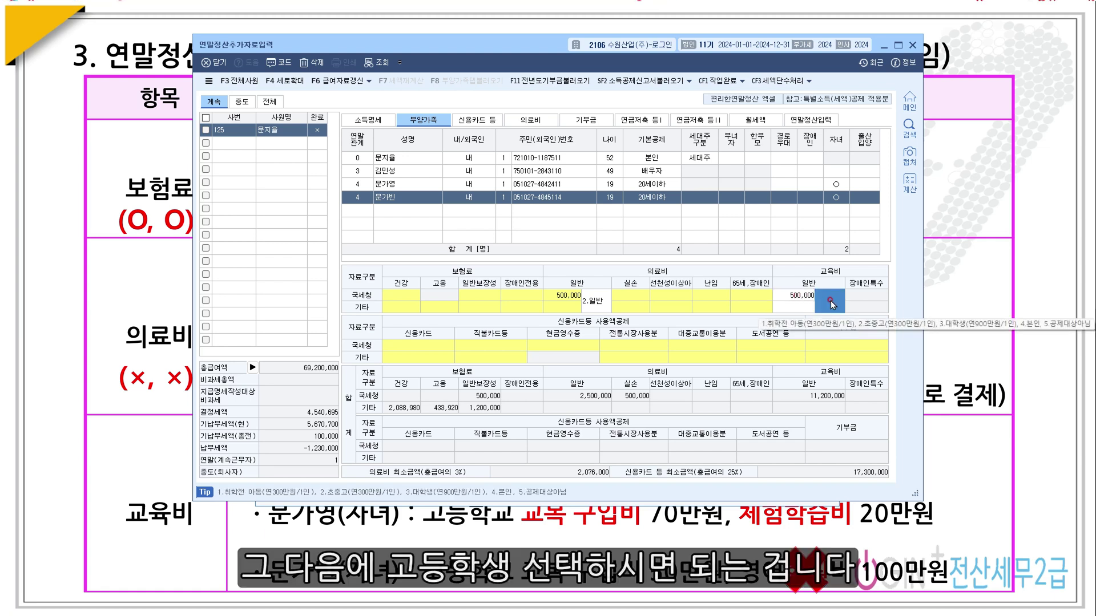
pyautogui.write('2.초중고')
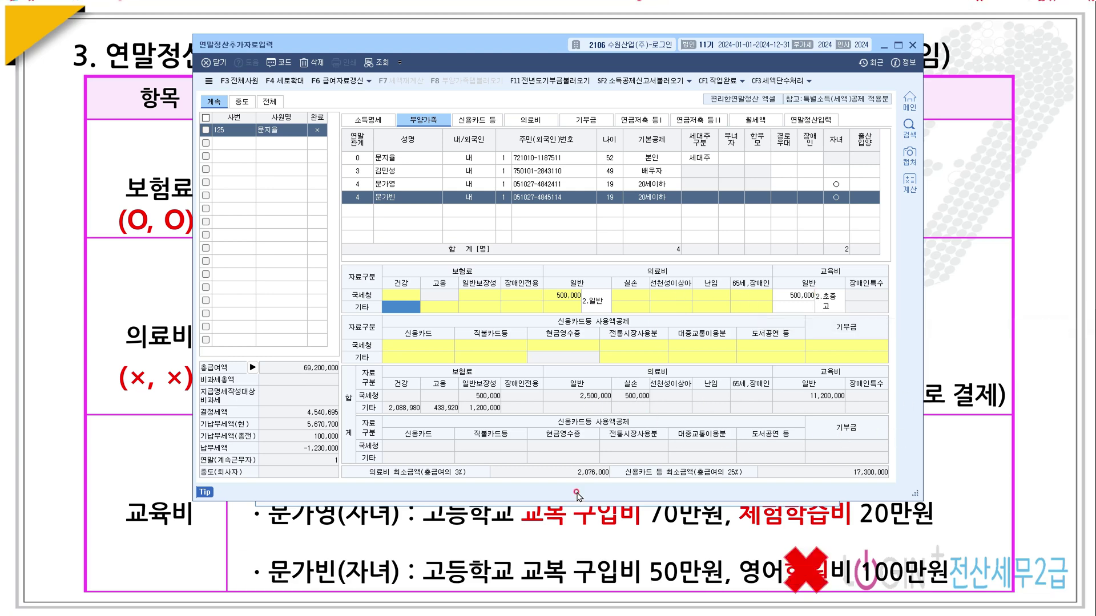
pyautogui.hotkey('alt', 'Tab')
pyautogui.press('pagedown')
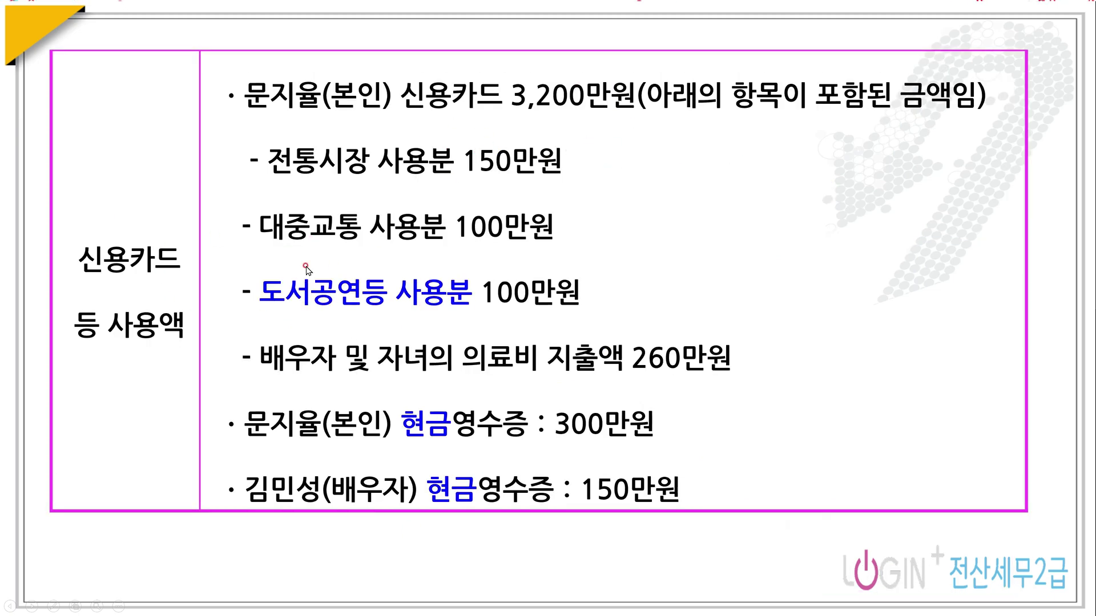
pyautogui.click(127, 363)
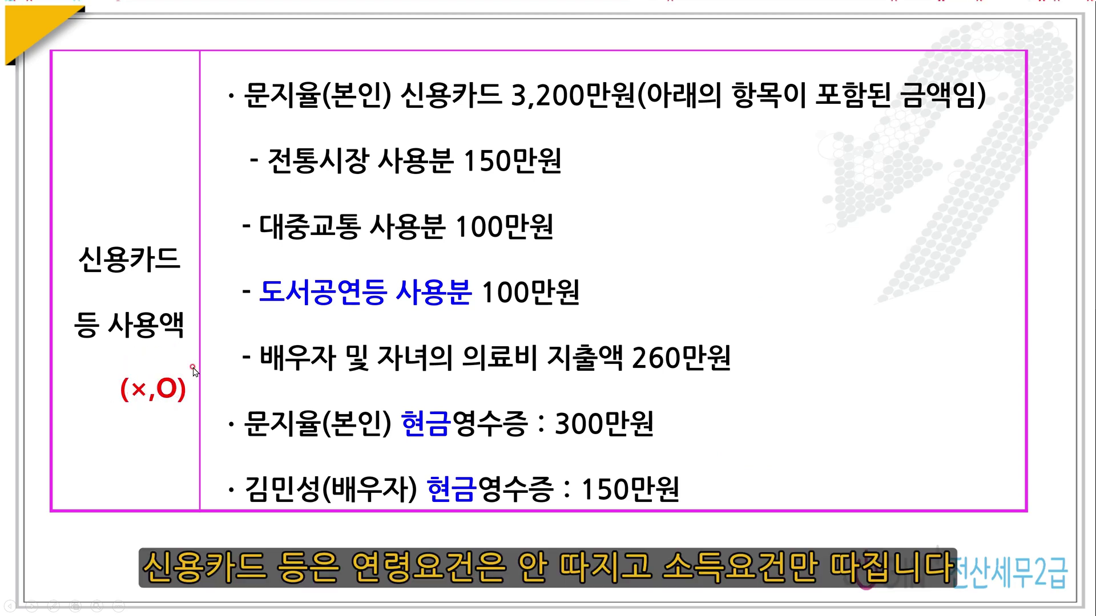
pyautogui.click(327, 118)
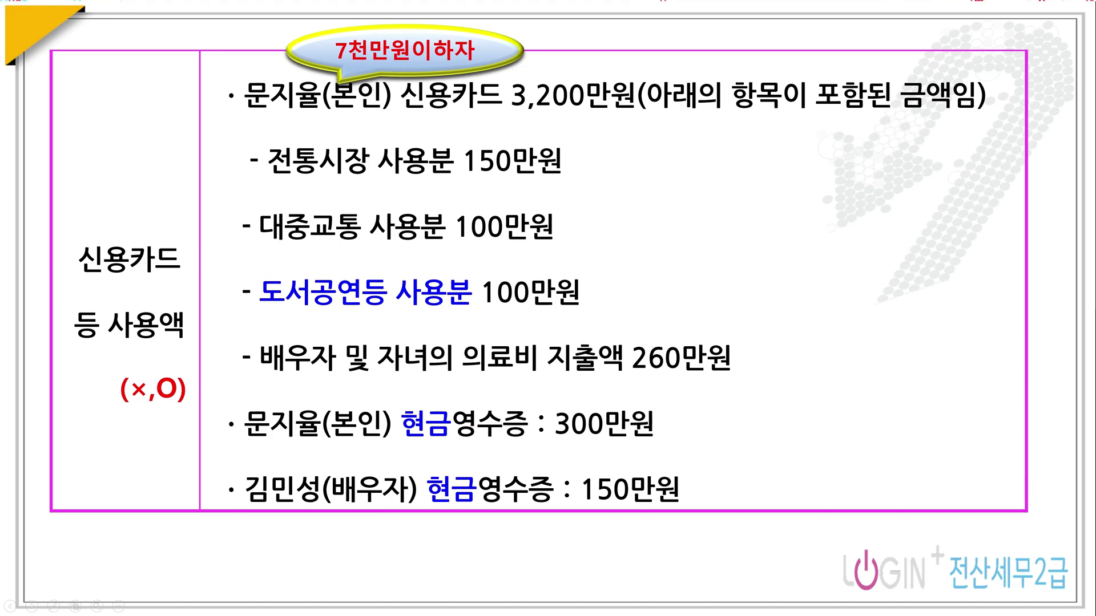
# - Switch back to KcLep's 연말정산추가자료입력 and enter 28,500,000 as the employee's 신용카드 amount in the 국세청 row of the 신용카드 등 data
pyautogui.hotkey('alt', 'Tab')
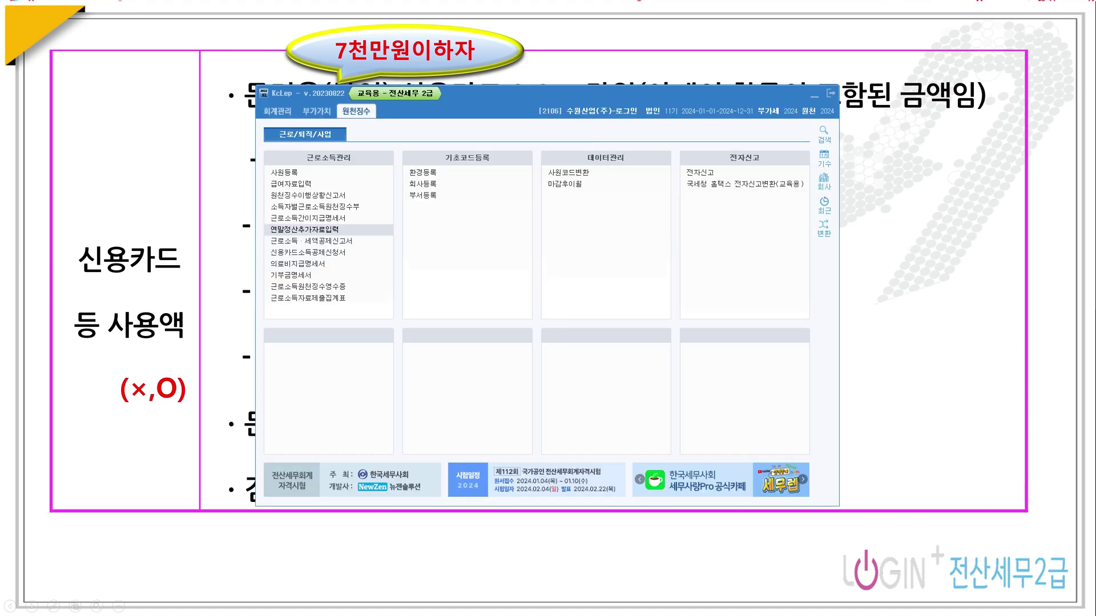
pyautogui.click(315, 230)
pyautogui.click(485, 122)
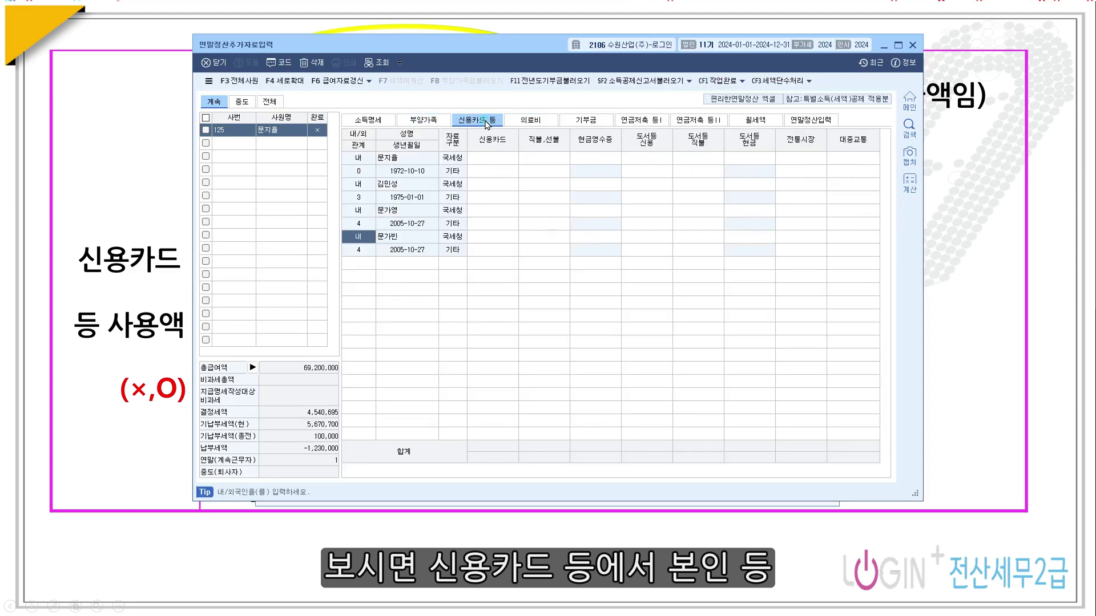
pyautogui.click(362, 160)
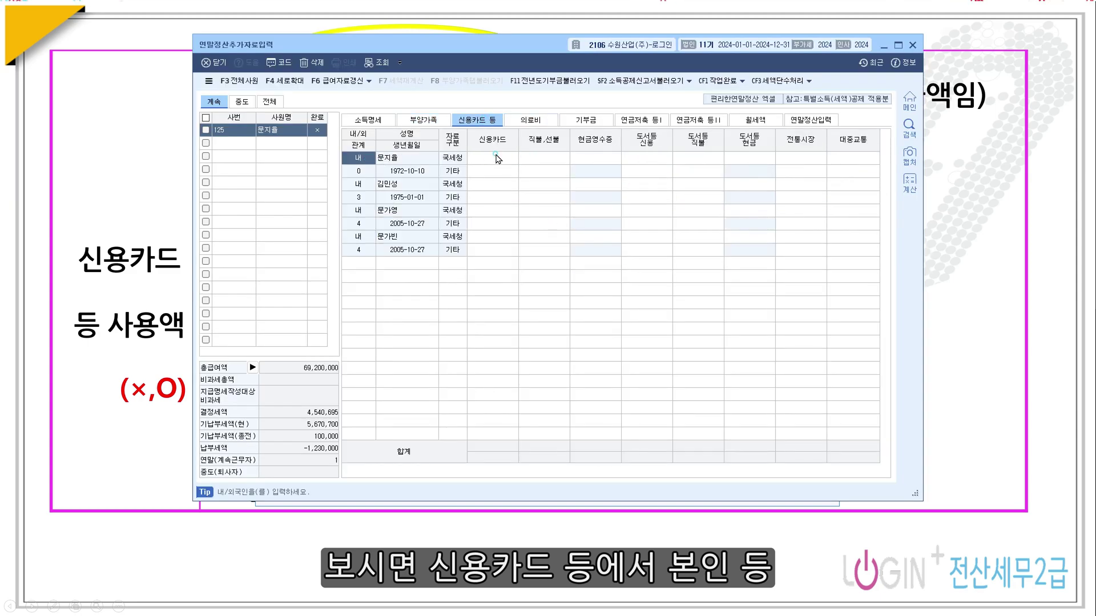
pyautogui.click(499, 160)
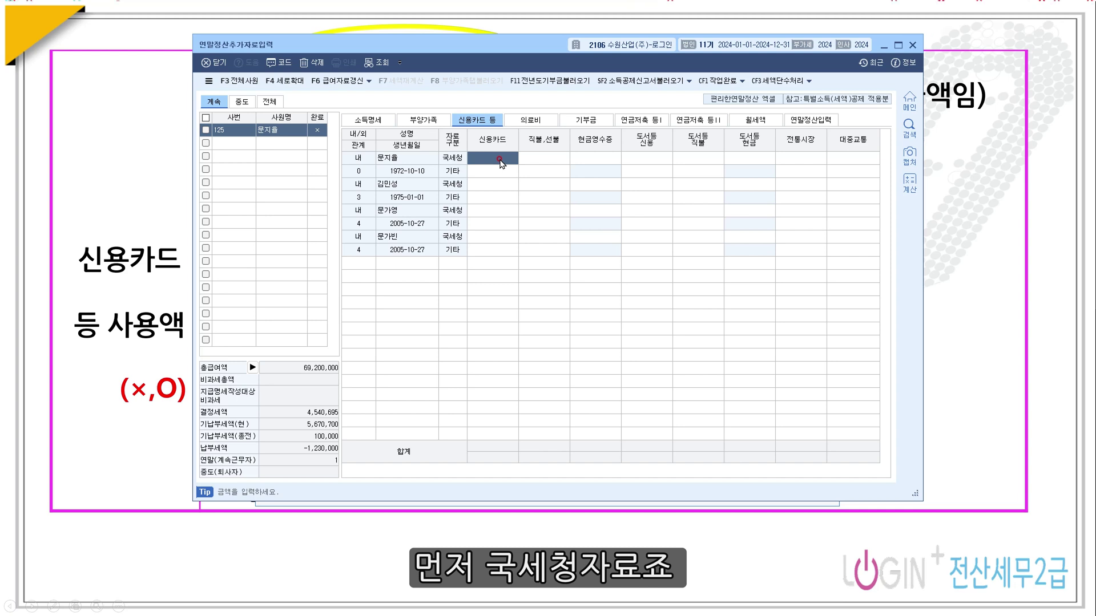
pyautogui.write('28,500,000')
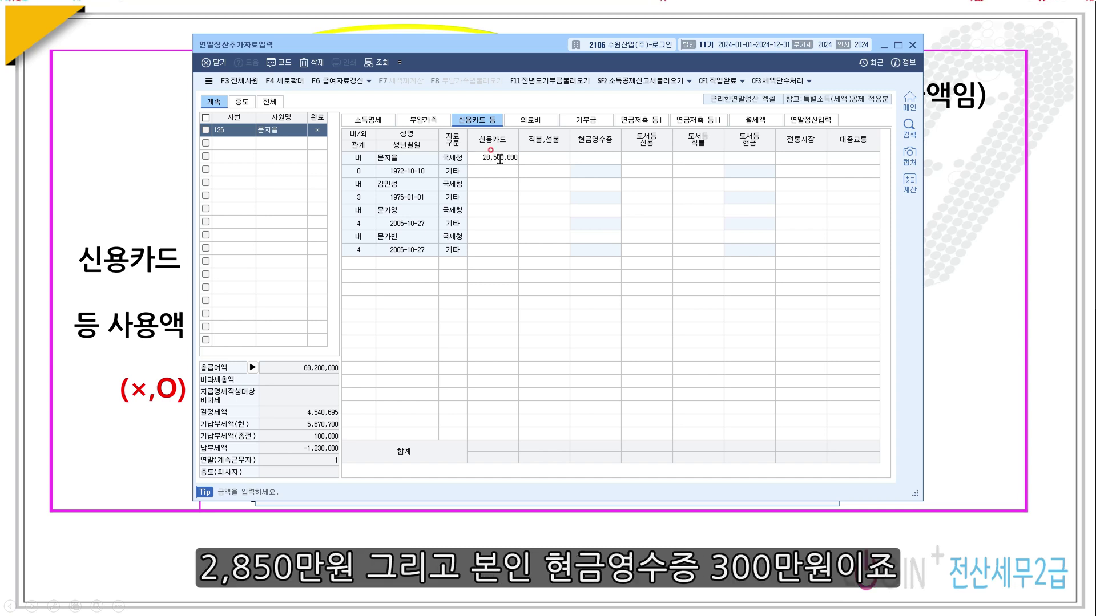
pyautogui.press('Return')
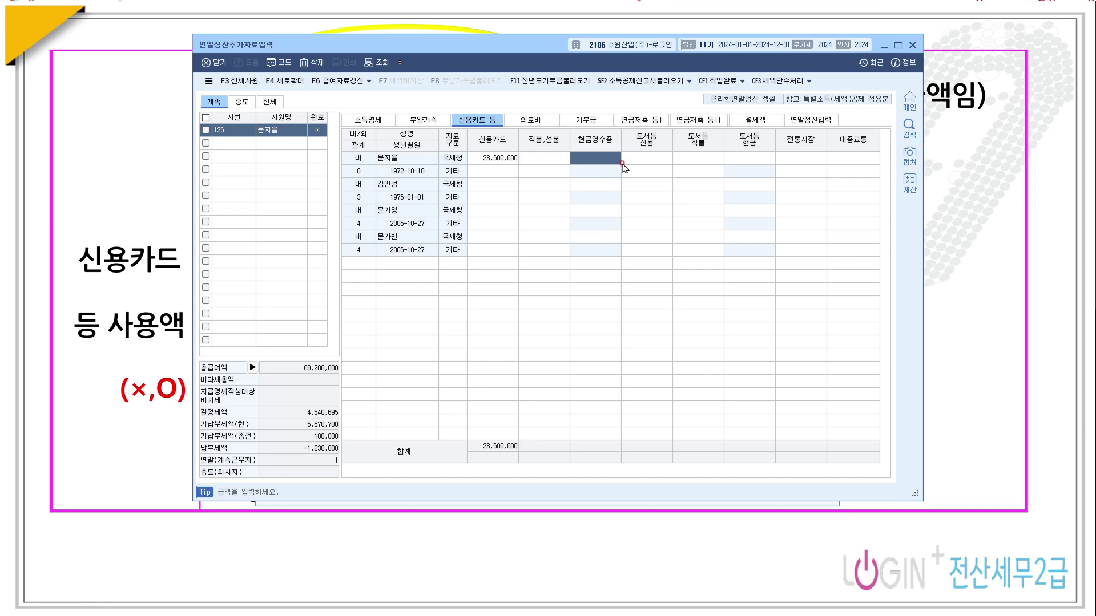
# - Set the employee's 현금영수증 amount to 3,000,000 and the 도서등 신용 amount to 1,000,000 in the 국세청 row
pyautogui.write('3,000,')
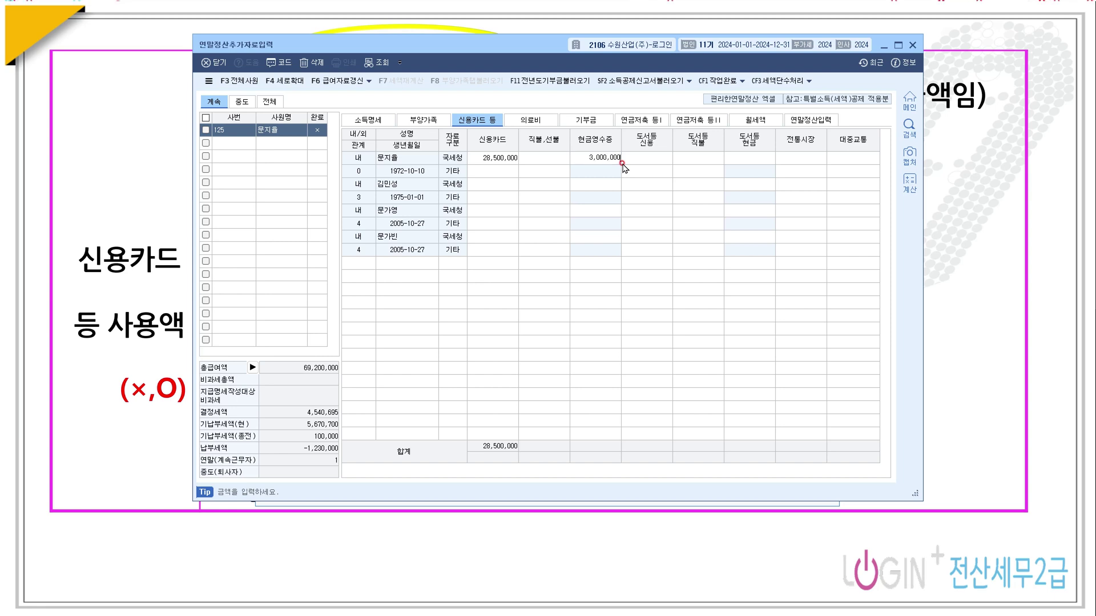
pyautogui.write('000')
pyautogui.press('Return')
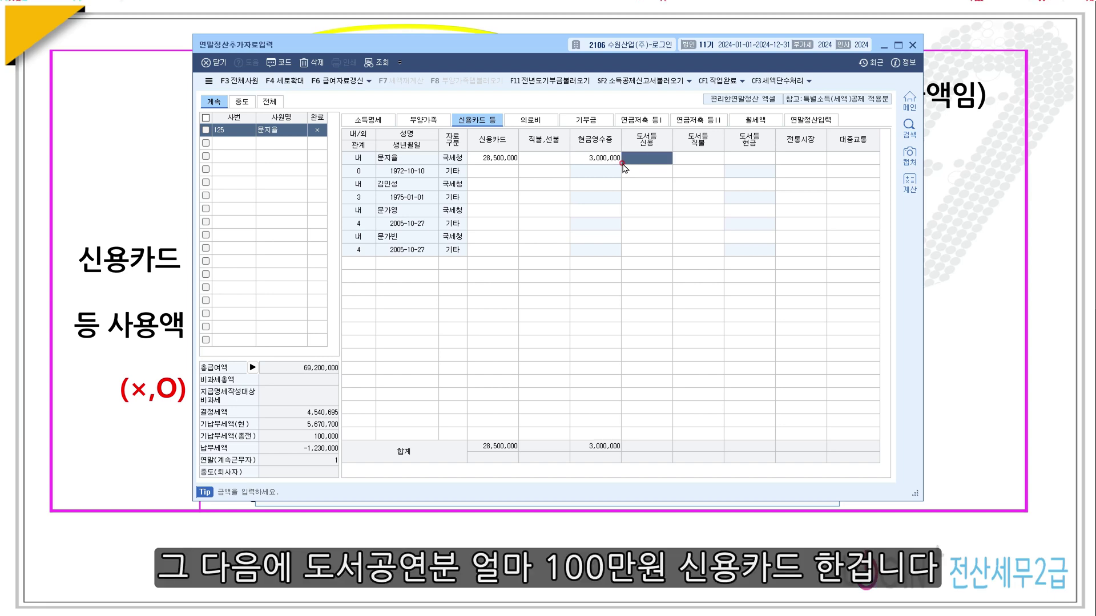
pyautogui.write('1,000,000')
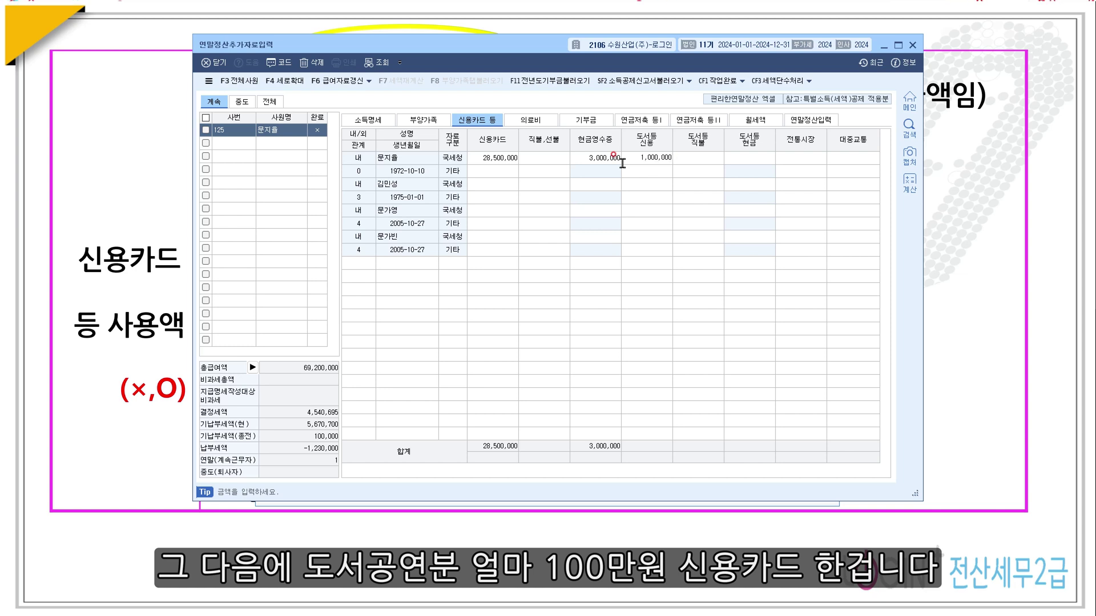
pyautogui.press('Return')
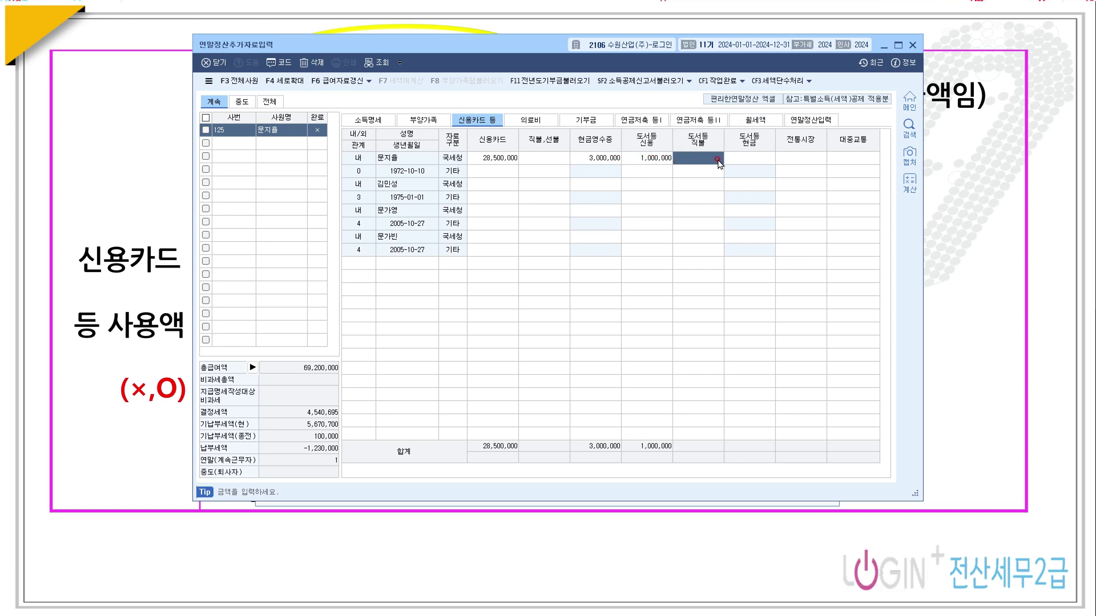
# - Set the employee's 전통시장 amount to 1,500,000 and 대중교통 amount to 1,000,000, leaving 도서등 직불 and 도서등 현금 blank
pyautogui.press('Return')
pyautogui.press('Return')
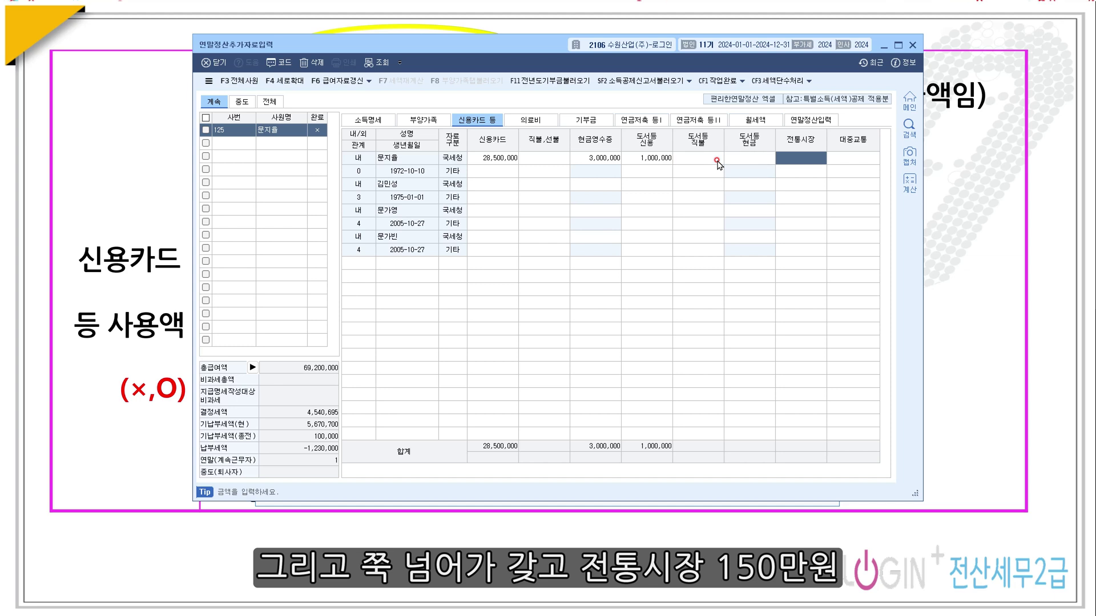
pyautogui.write('1,500,000')
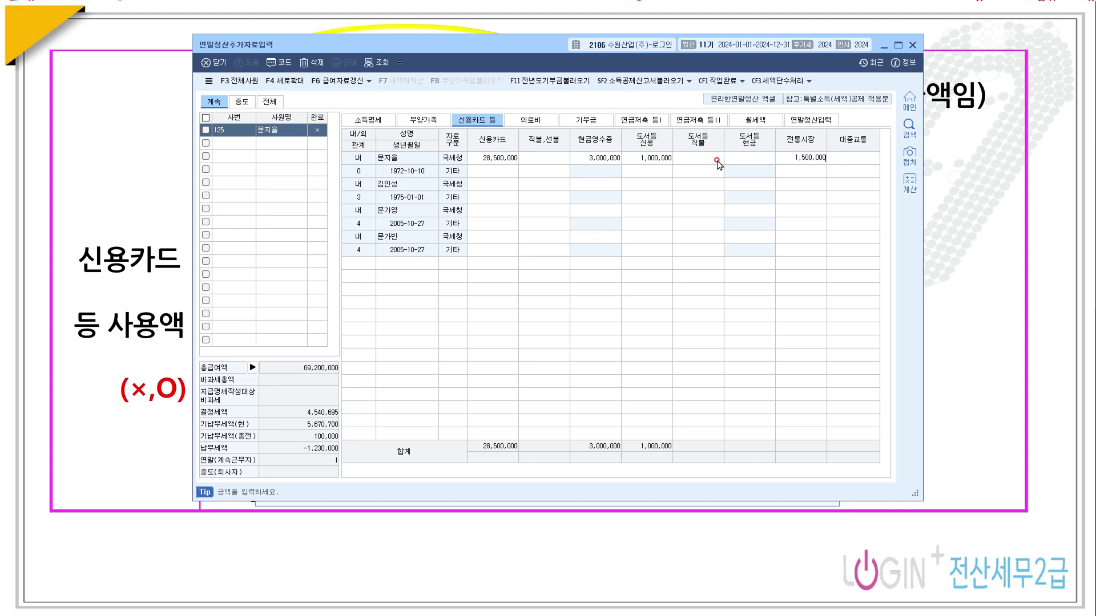
pyautogui.press('Return')
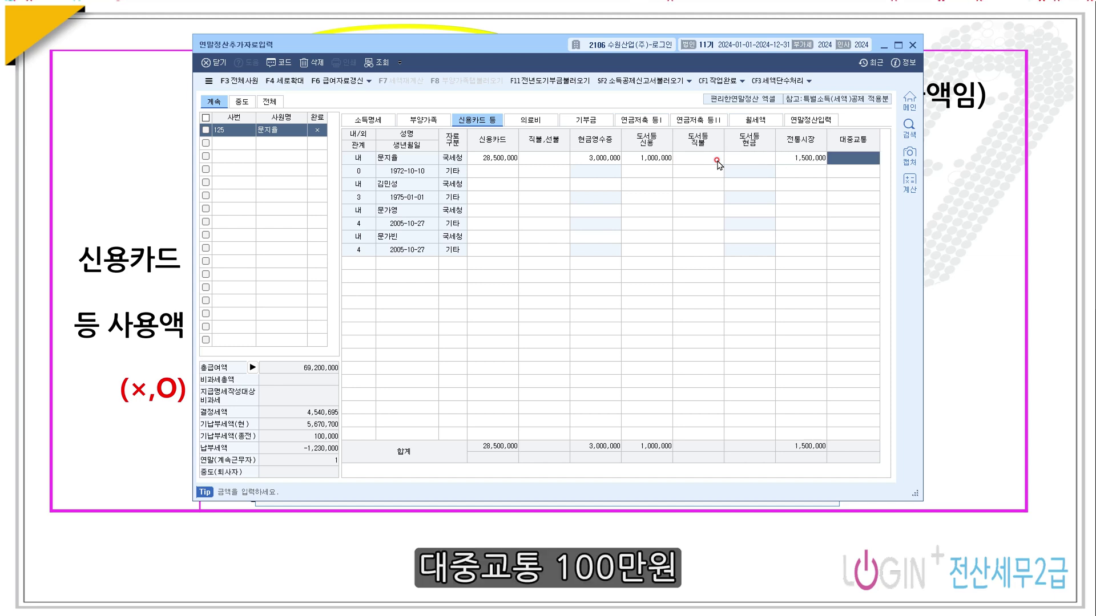
pyautogui.write('1000000')
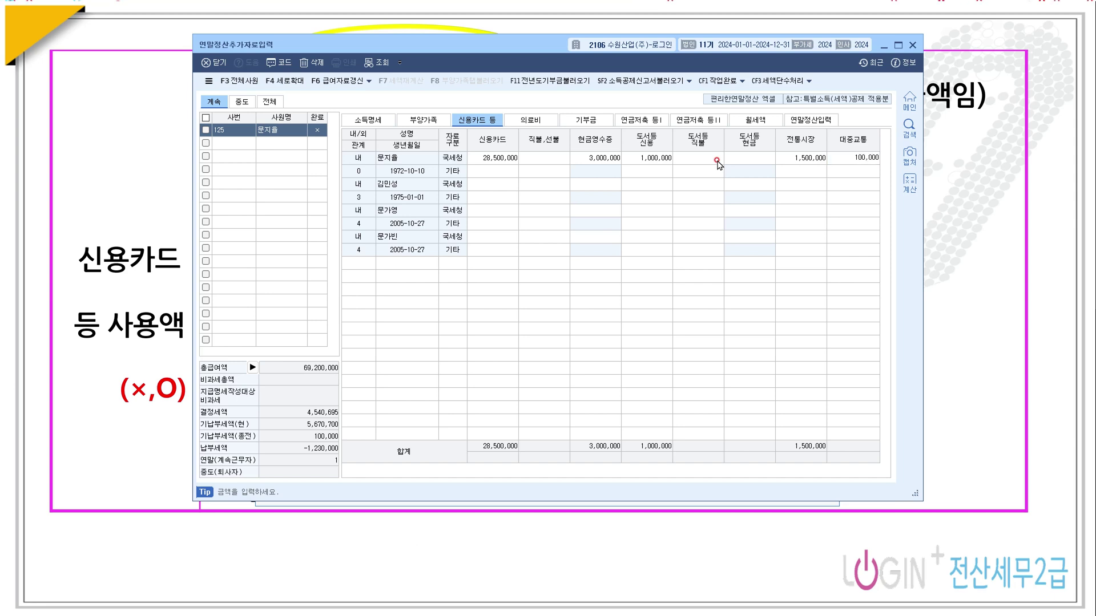
pyautogui.press('Return')
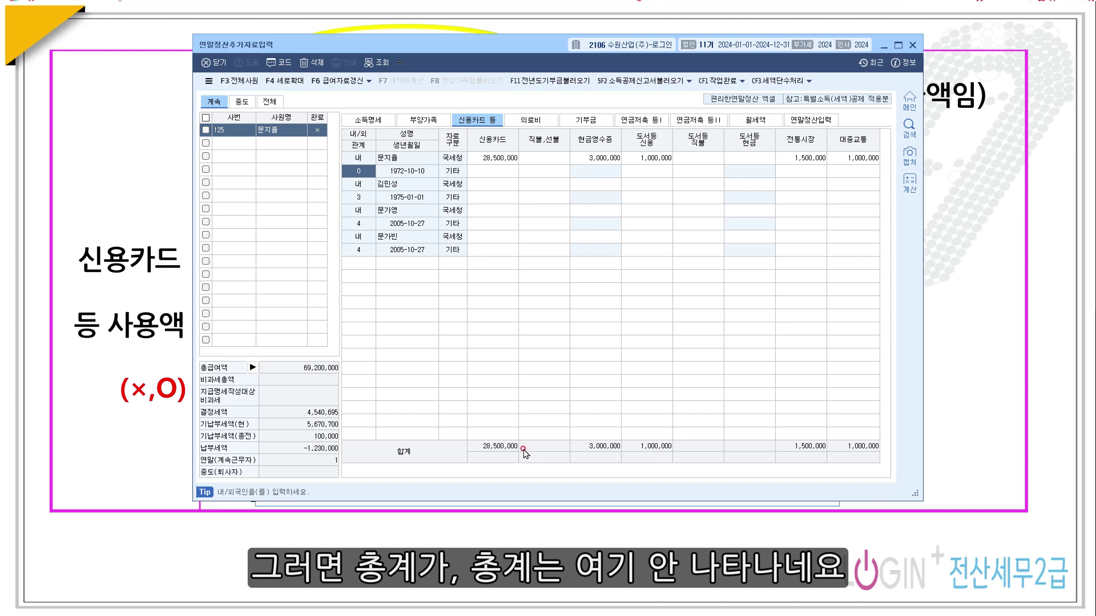
# - Enter 1,500,000 as the spouse's 현금영수증 amount in the 국세청 row
pyautogui.click(496, 160)
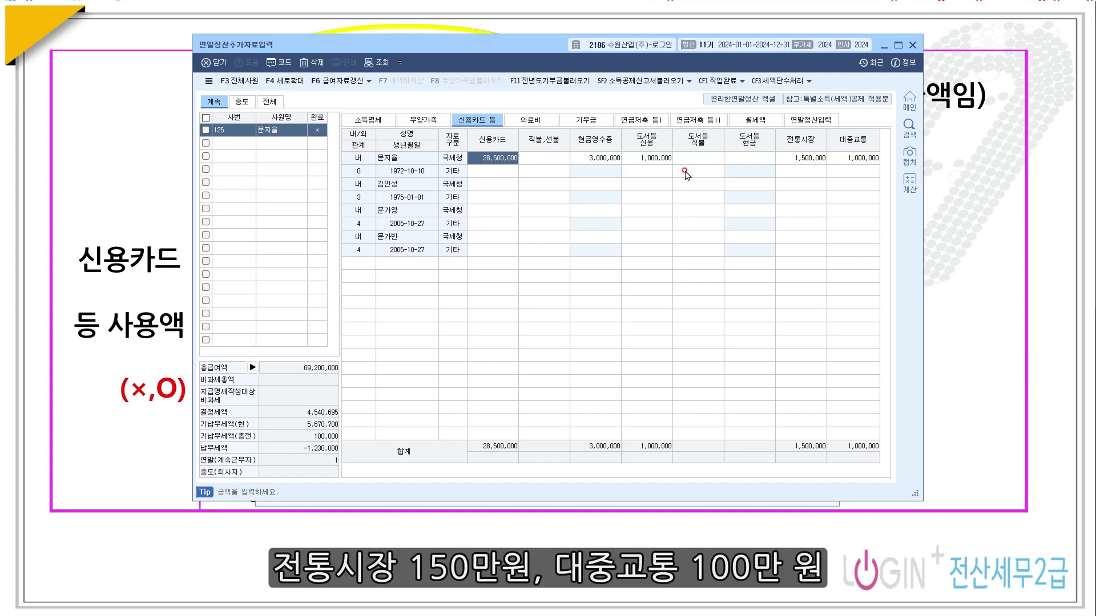
pyautogui.click(601, 157)
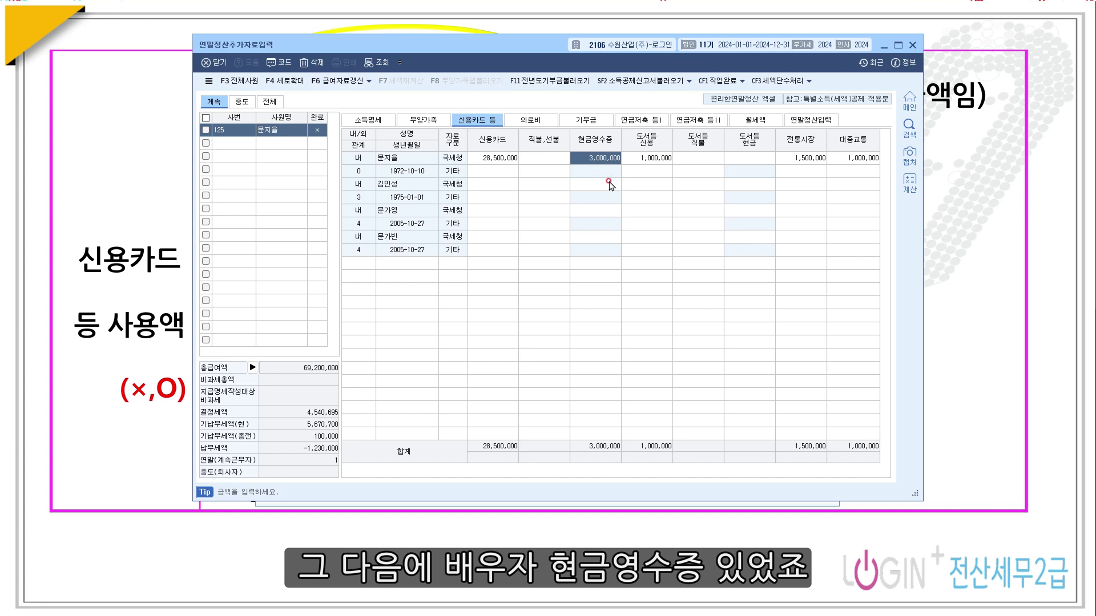
pyautogui.click(483, 184)
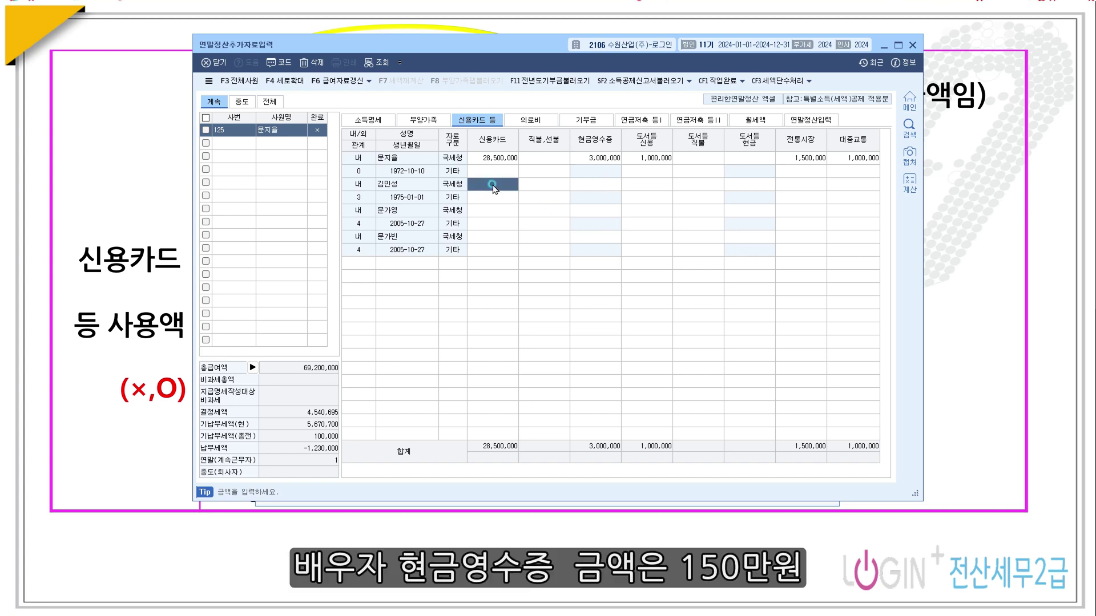
pyautogui.click(600, 184)
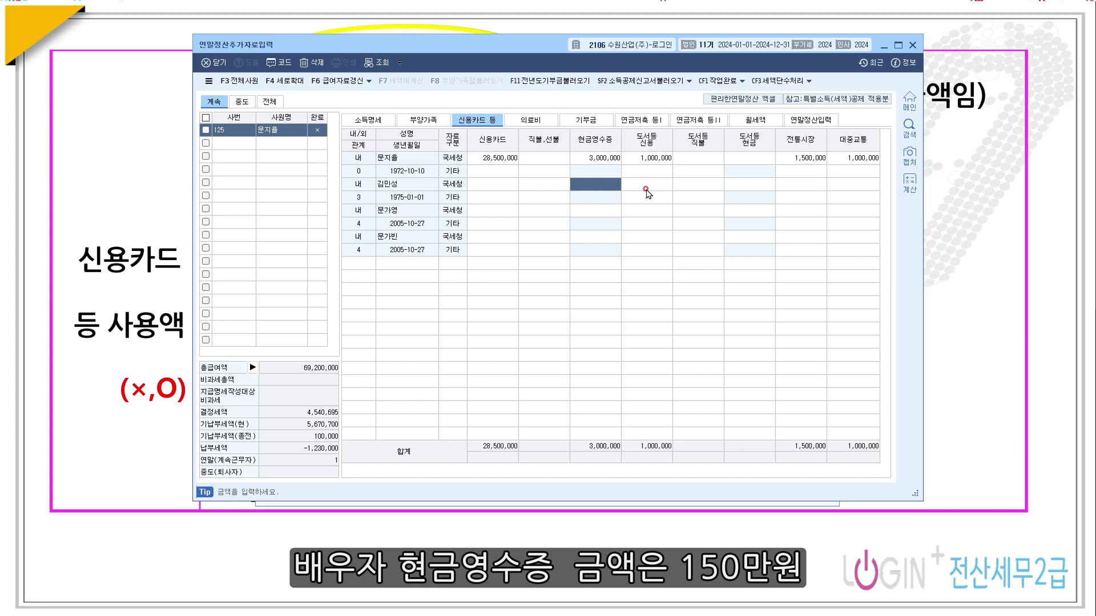
pyautogui.write('1500000')
pyautogui.press('Return')
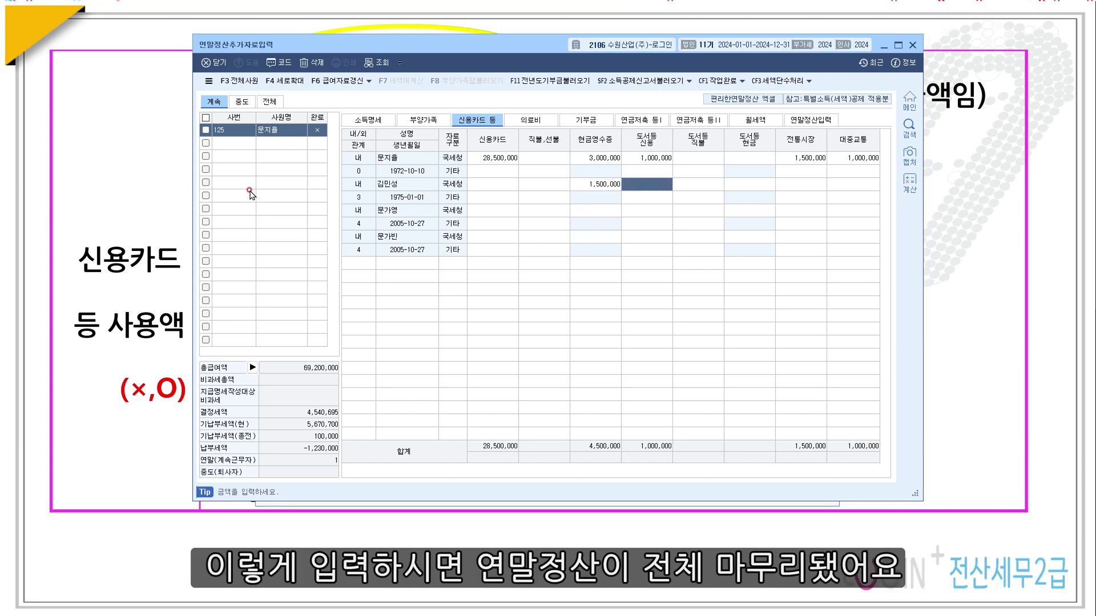
# - Show the employee in the 전체 list and load the 부양가족 tab data into the 연말정산입력 form
pyautogui.click(271, 102)
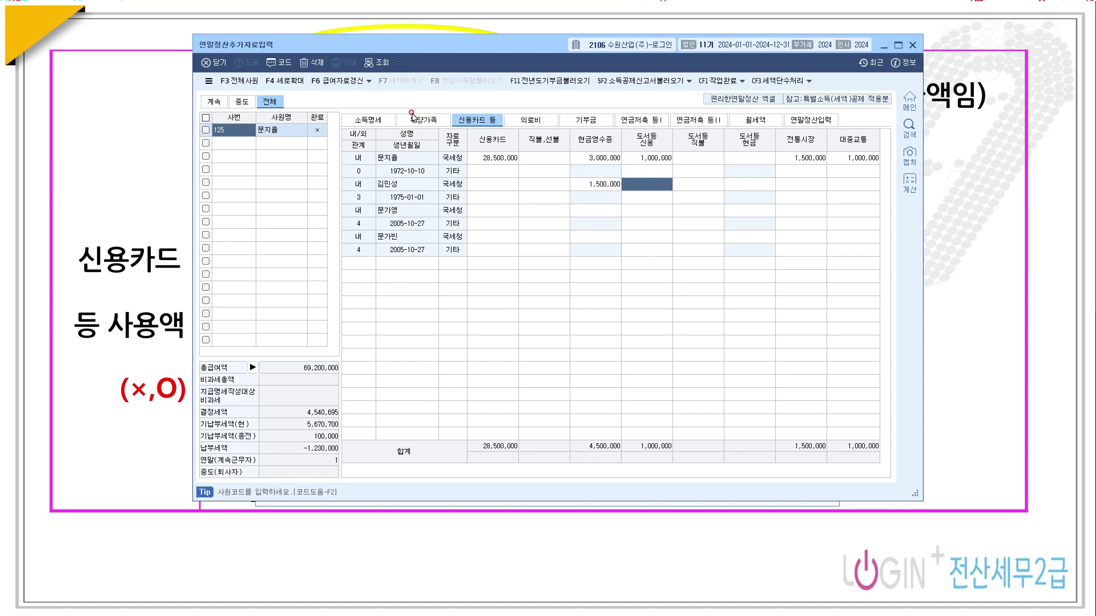
pyautogui.click(808, 122)
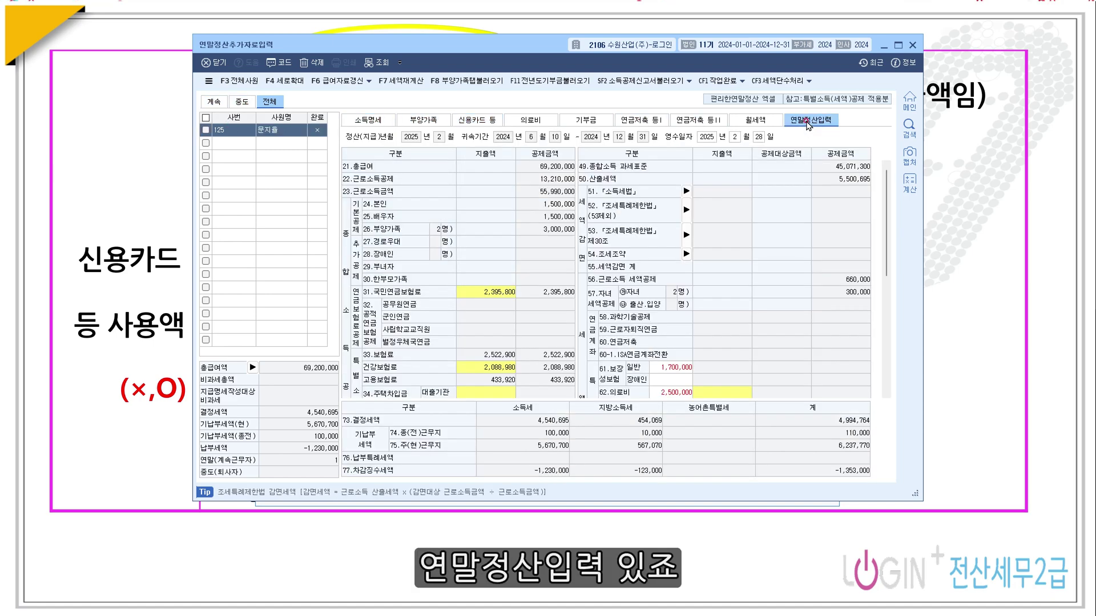
pyautogui.click(463, 84)
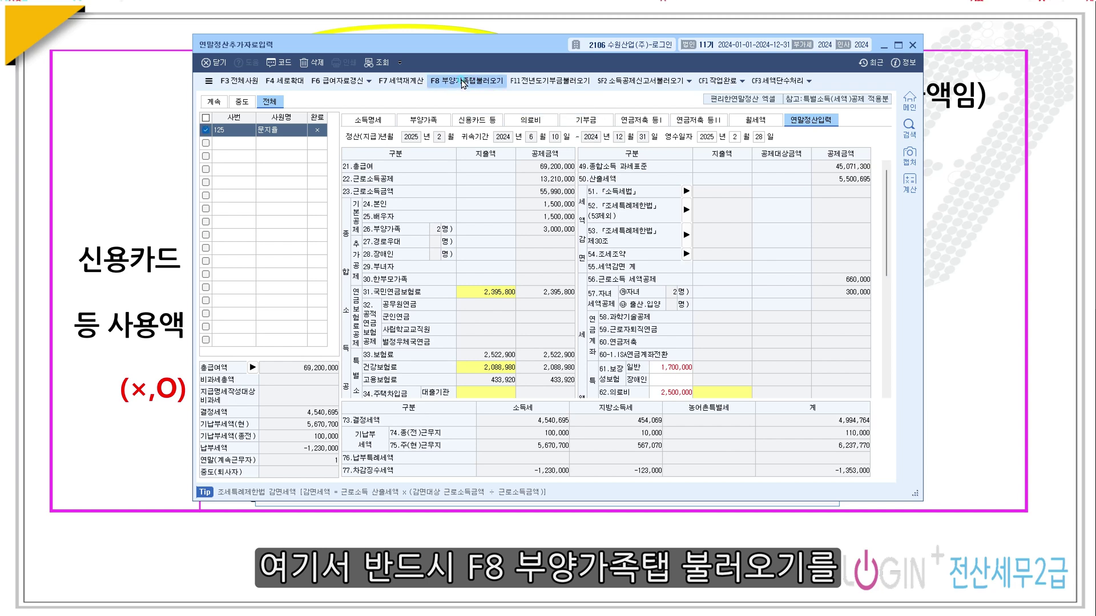
pyautogui.click(633, 327)
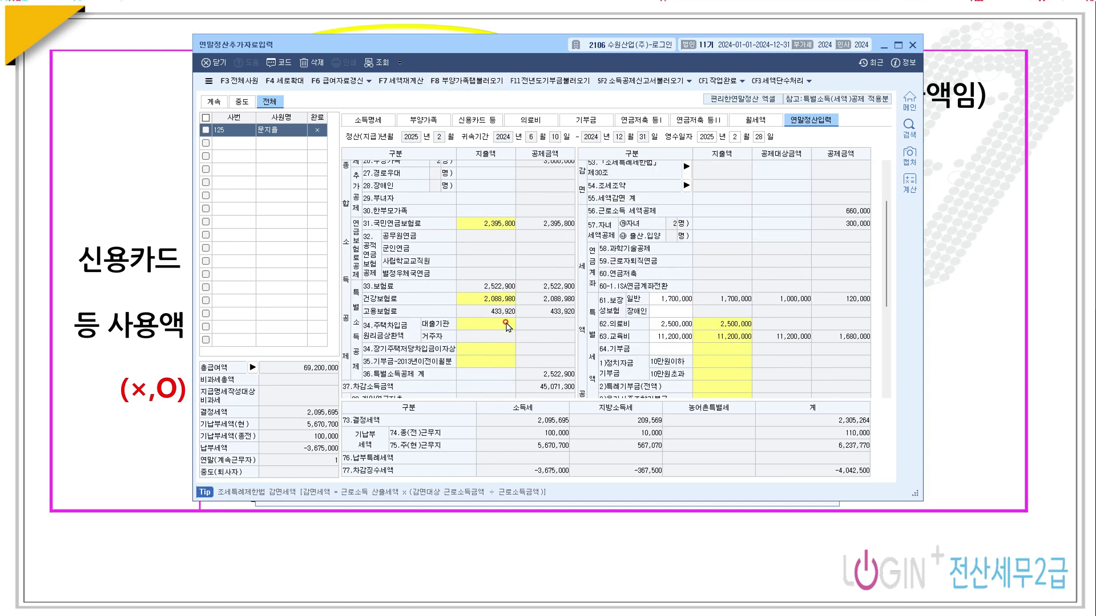
# - Examine the calculation breakdown behind 42.신용카드 등 사용액 in the 연말정산입력 form
pyautogui.scroll(-4, 516, 335)
pyautogui.scroll(-2, 520, 358)
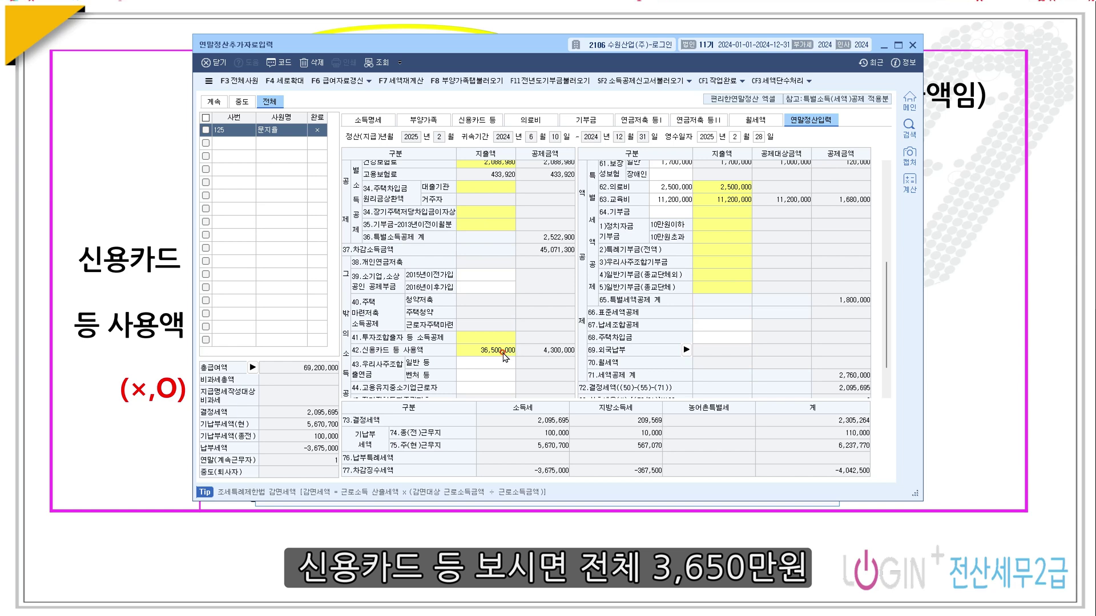
pyautogui.click(503, 355)
pyautogui.doubleClick(503, 355)
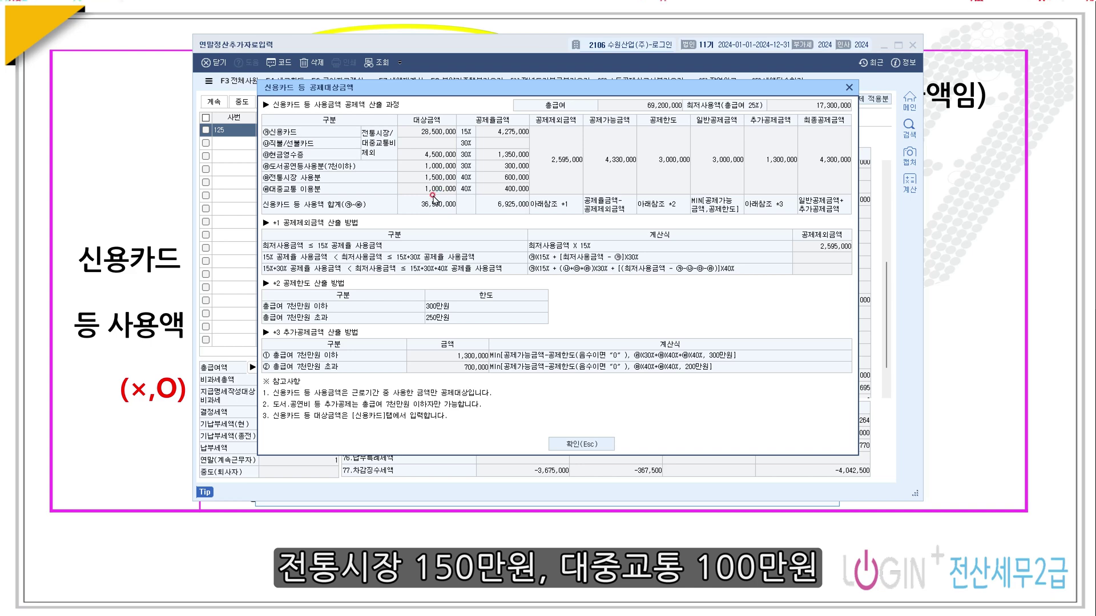
pyautogui.click(848, 87)
# - Check the loaded 61.보장성보험 일반 amount and examine the expenditure breakdown of 62.의료비
pyautogui.scroll(2, 718, 197)
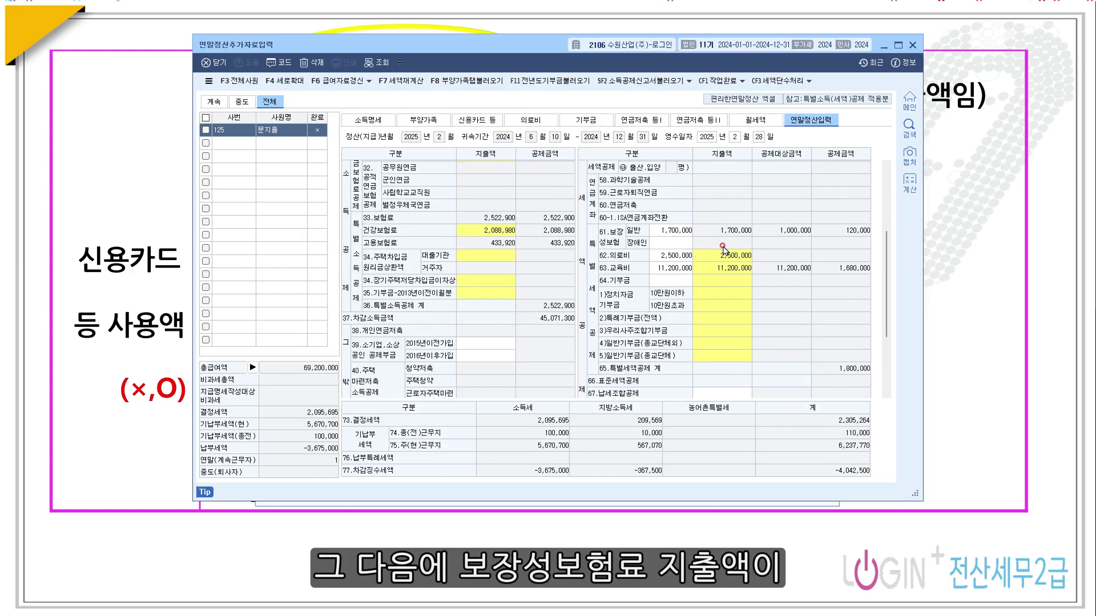
pyautogui.click(688, 231)
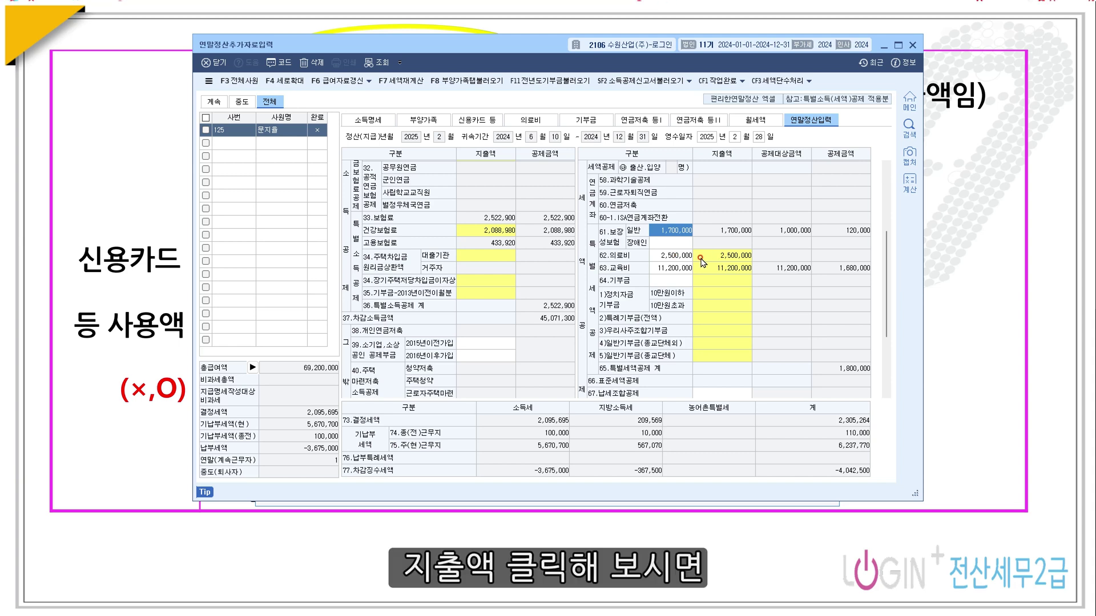
pyautogui.click(724, 260)
pyautogui.click(724, 259)
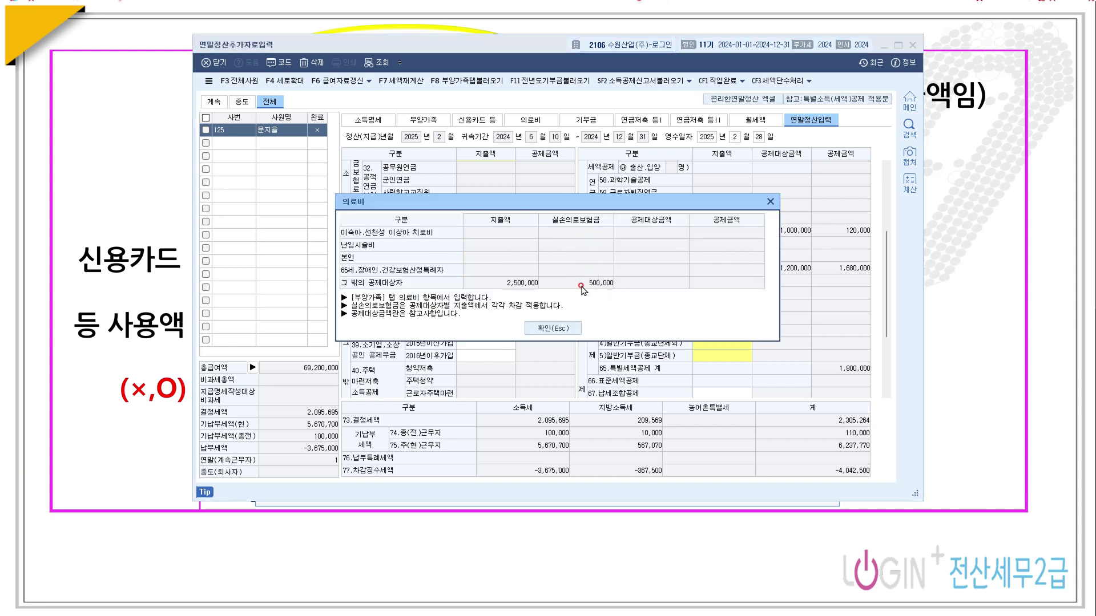
pyautogui.click(565, 330)
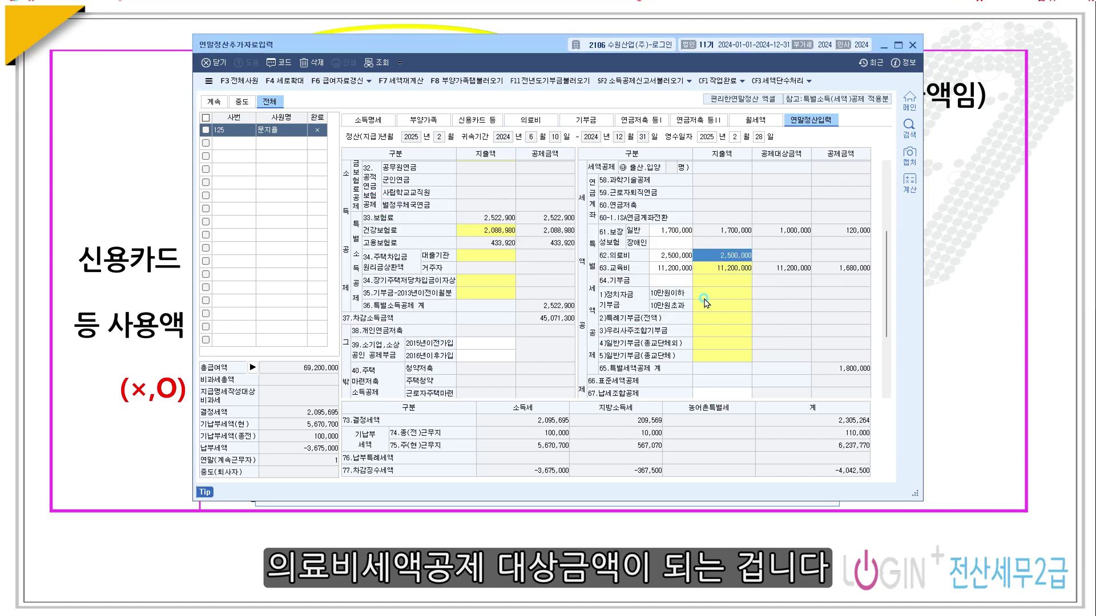
# - Examine the expenditure breakdown of 63.교육비 and close the 연말정산추가자료입력 form
pyautogui.click(735, 270)
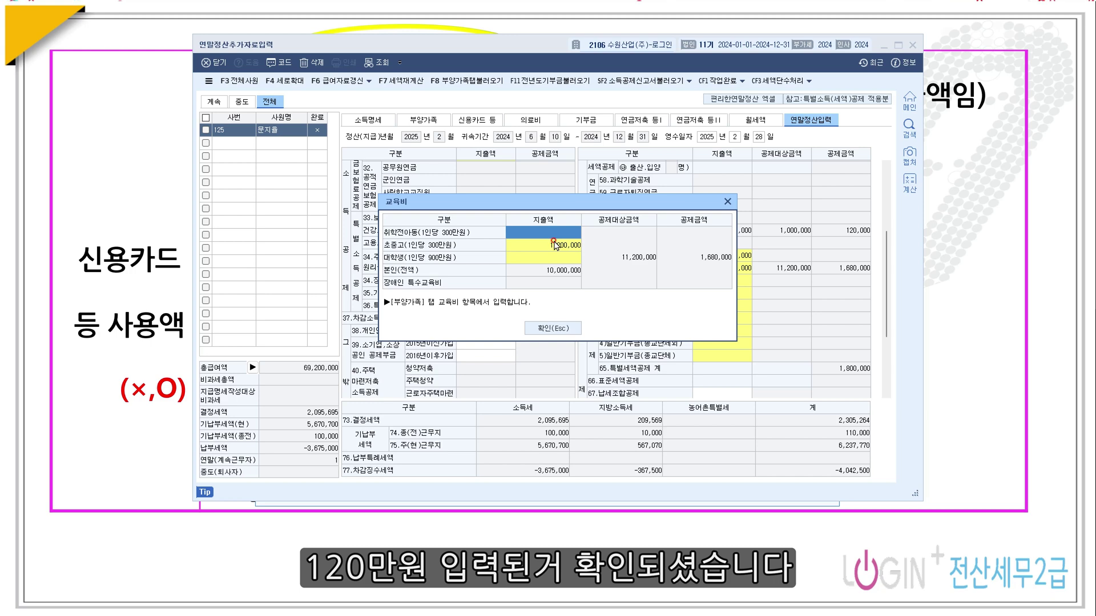
pyautogui.click(553, 329)
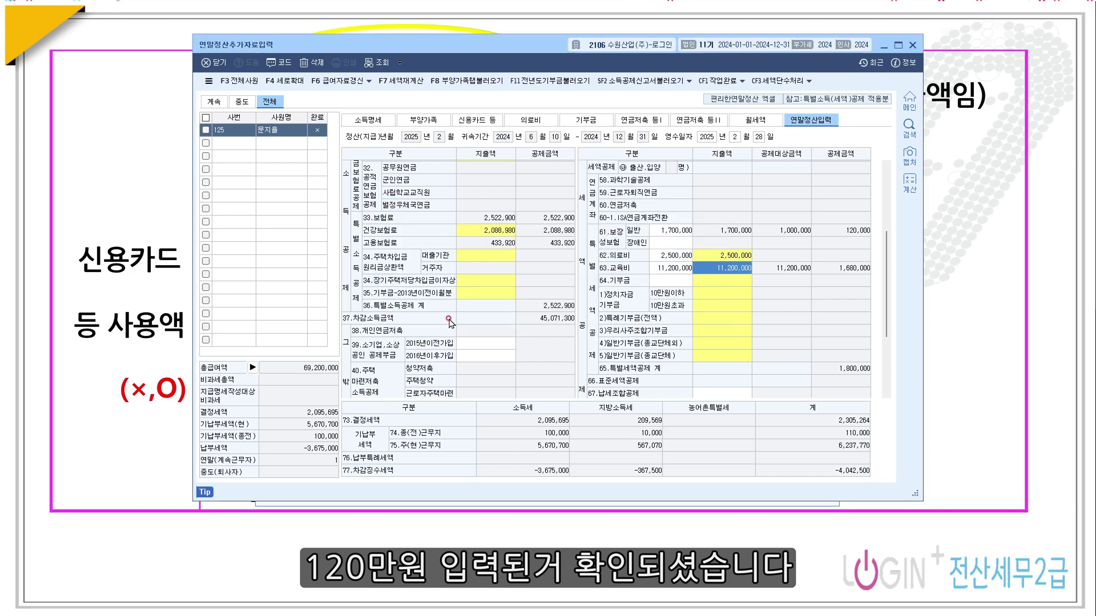
pyautogui.scroll(-3, 576, 291)
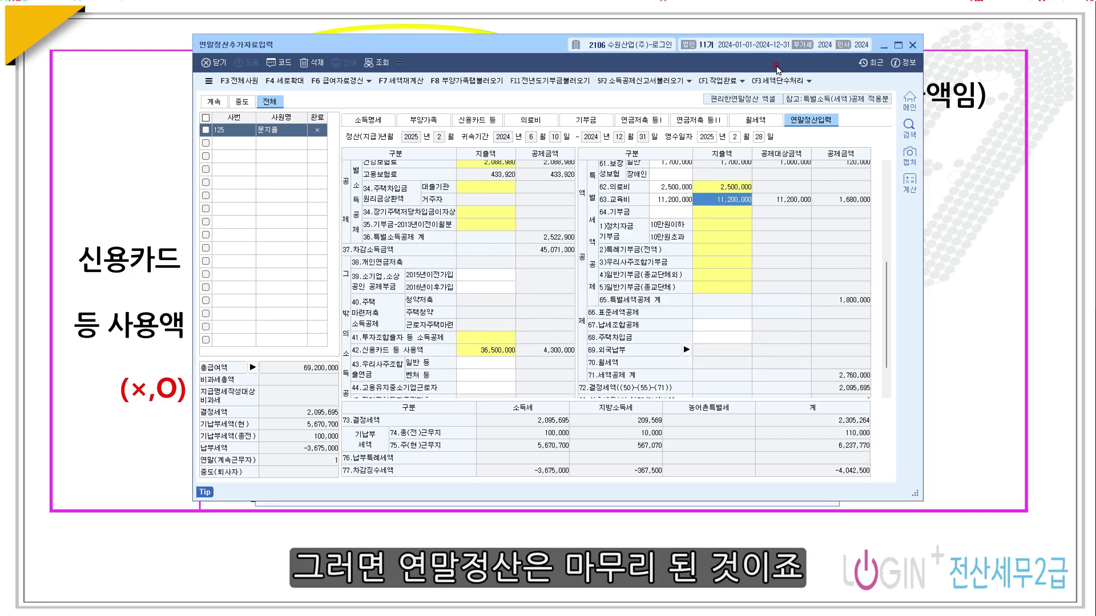
pyautogui.click(911, 45)
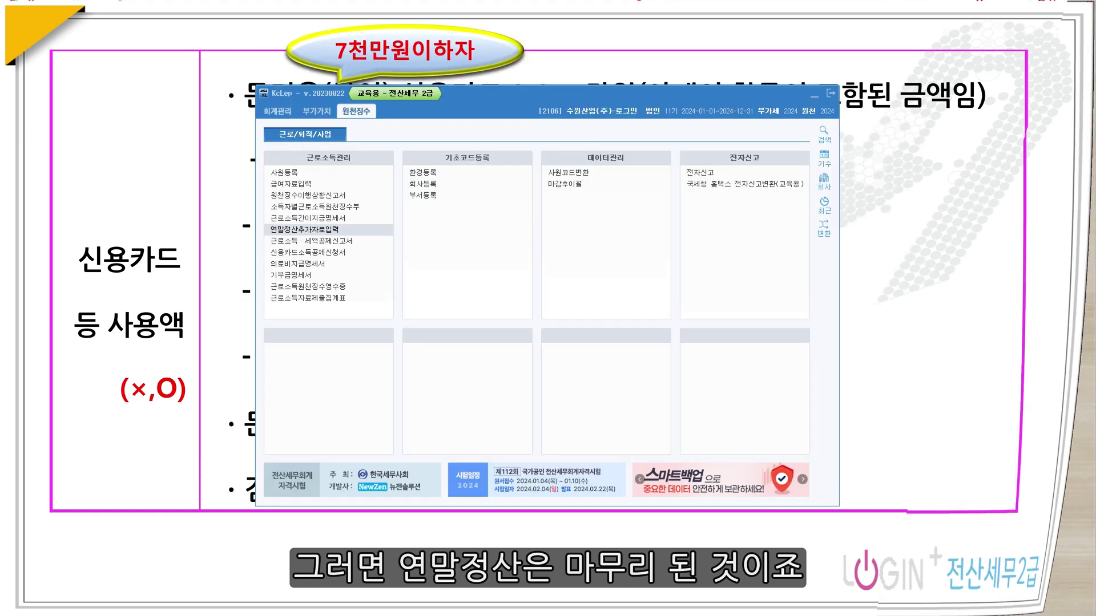